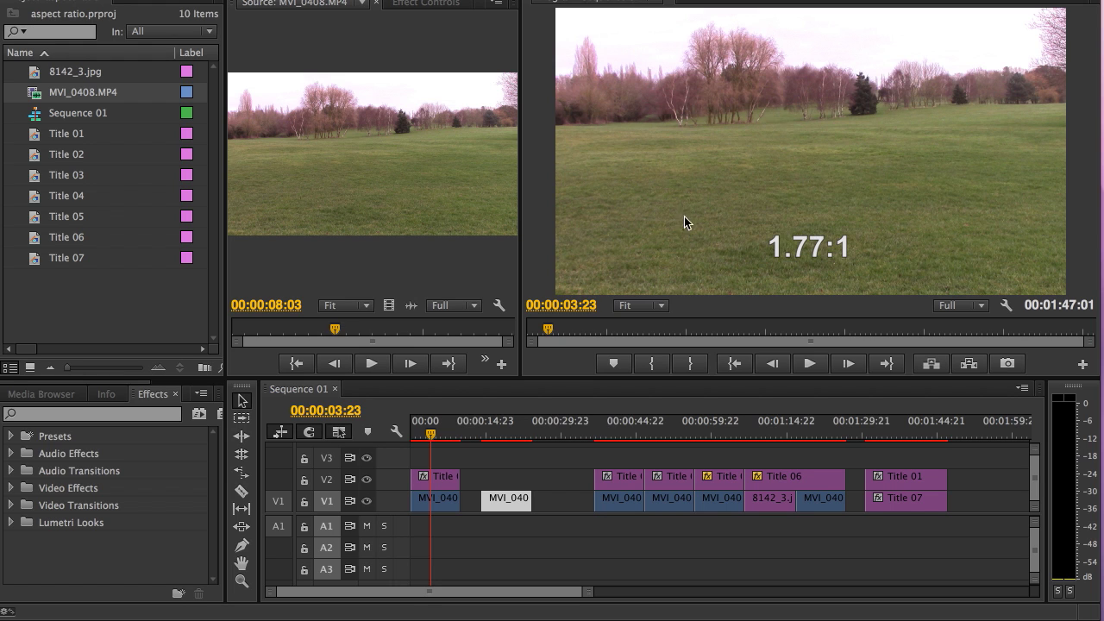
- Scrub the playhead from the 1.77:1 opening clip ahead to the 1.85:1 example
key("shift+2")
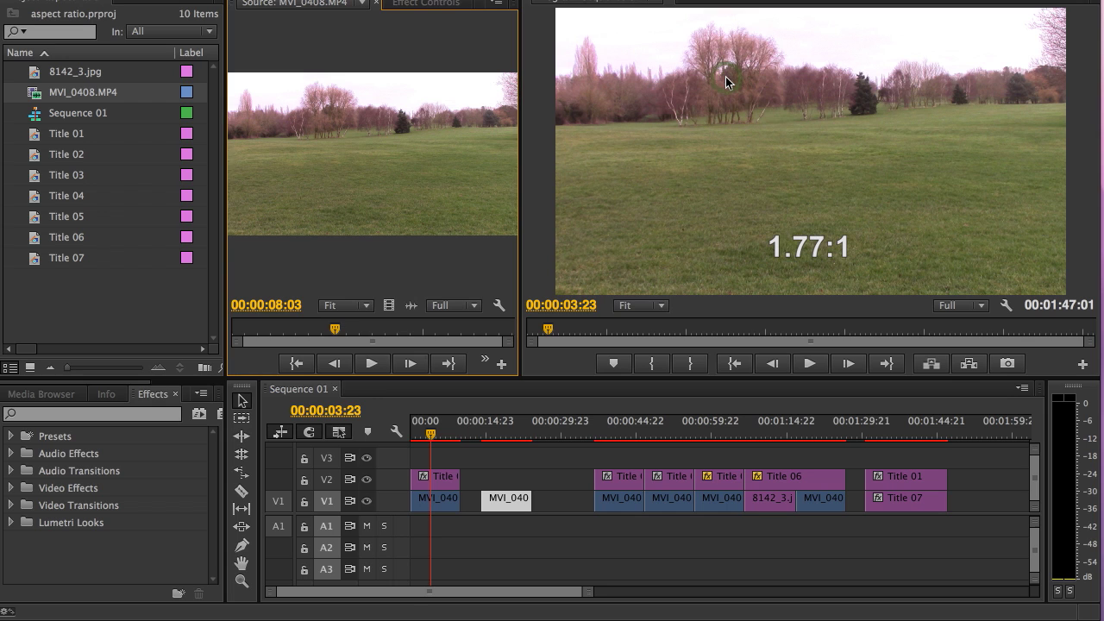
left_click(726, 77)
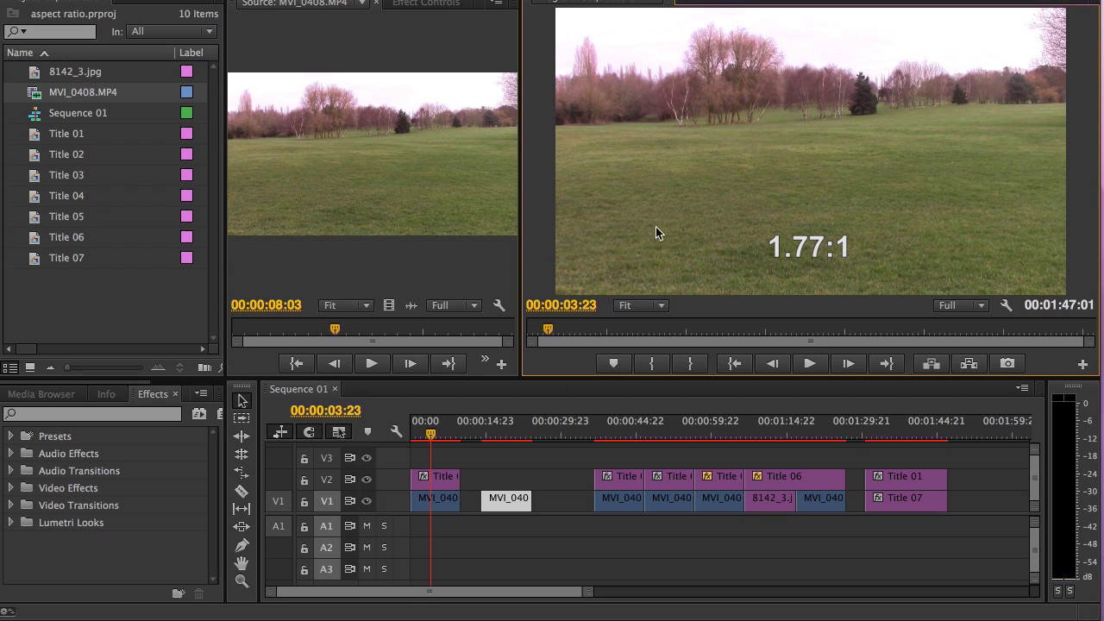
left_click(805, 251)
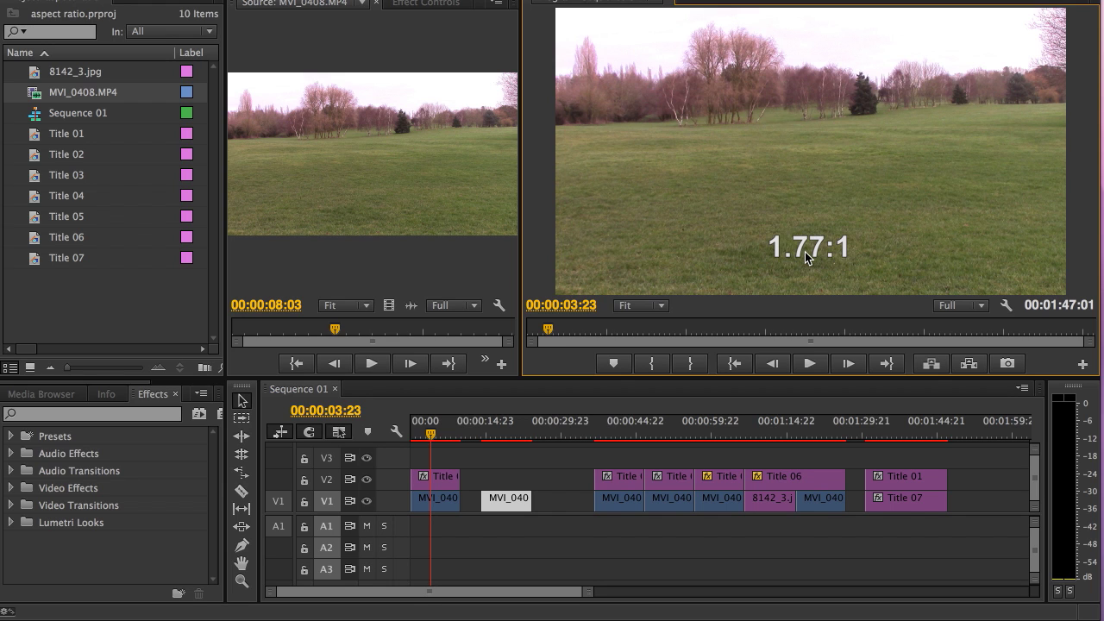
left_click(557, 12)
left_click(1057, 12)
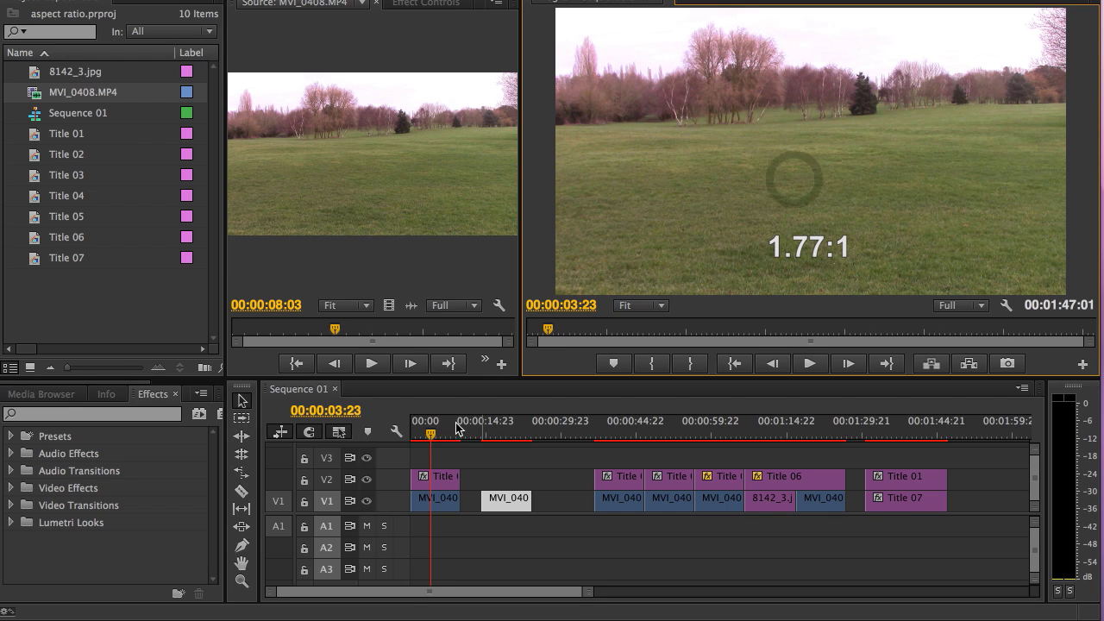
left_click_drag(431, 434, 614, 445)
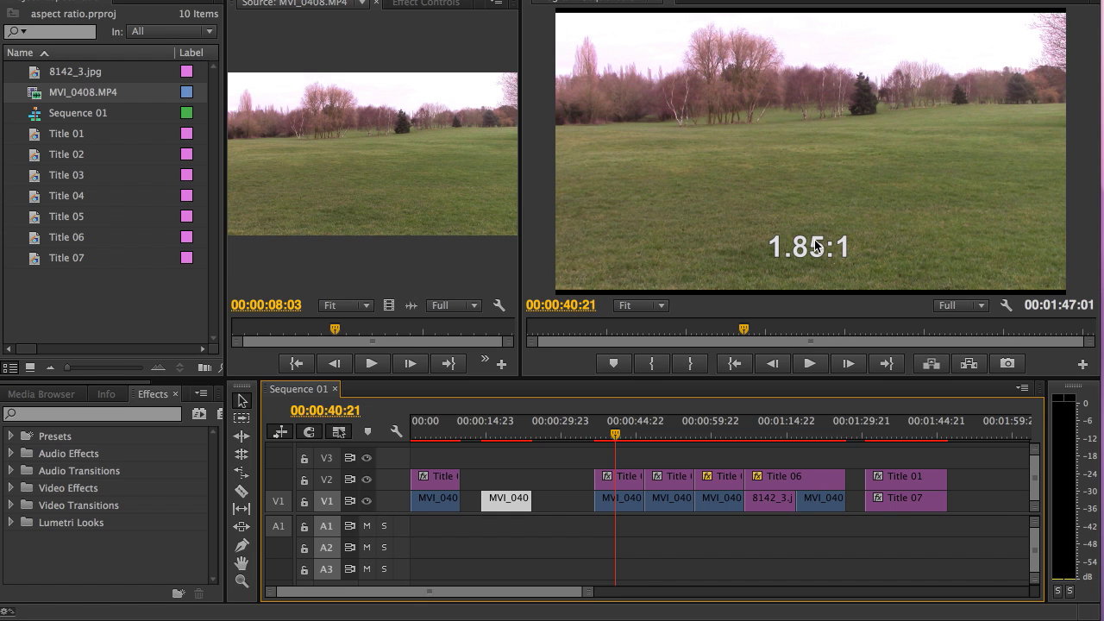
left_click(792, 17)
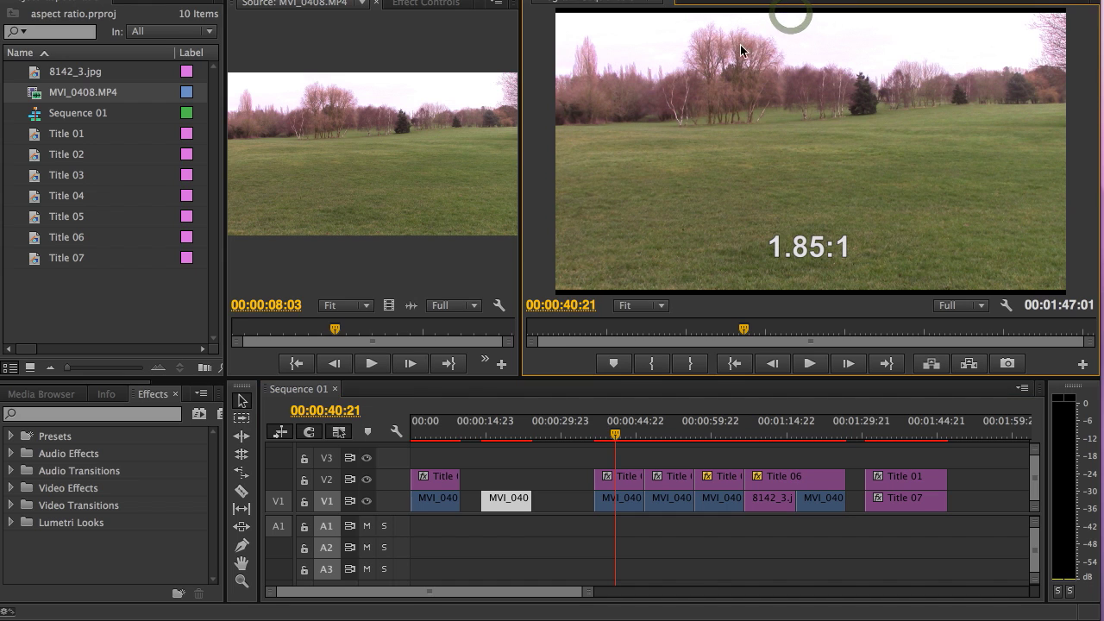
left_click(771, 290)
left_click_drag(616, 437, 617, 437)
- Return to the 1.77:1 clip, zoom the timeline in and out, then scrub to the 1.85:1 clip
left_click(731, 180)
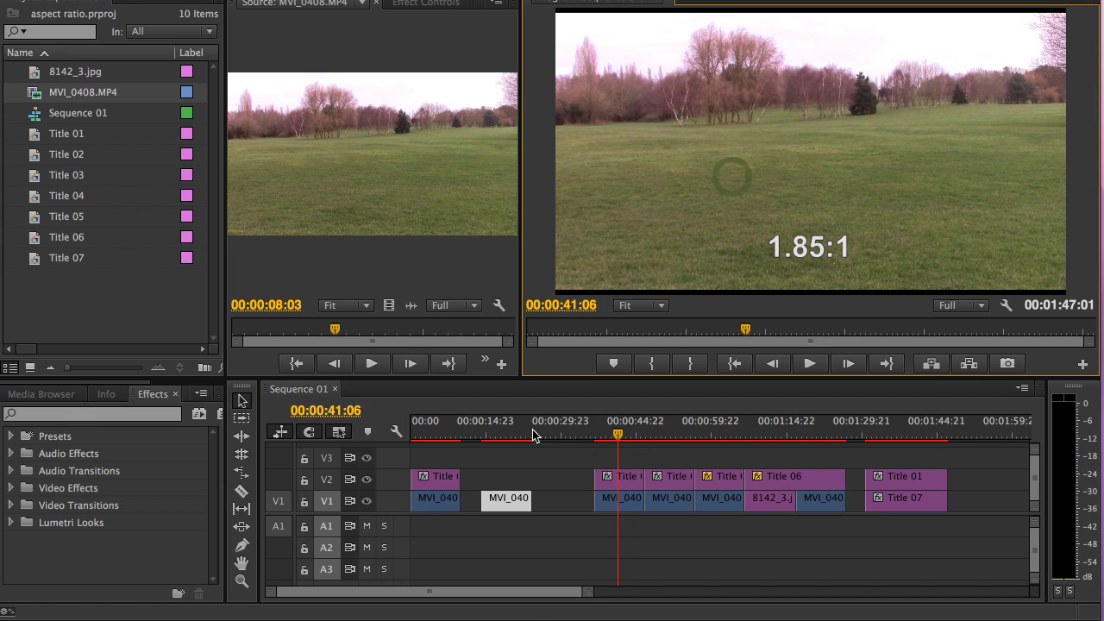
left_click_drag(619, 436, 429, 444)
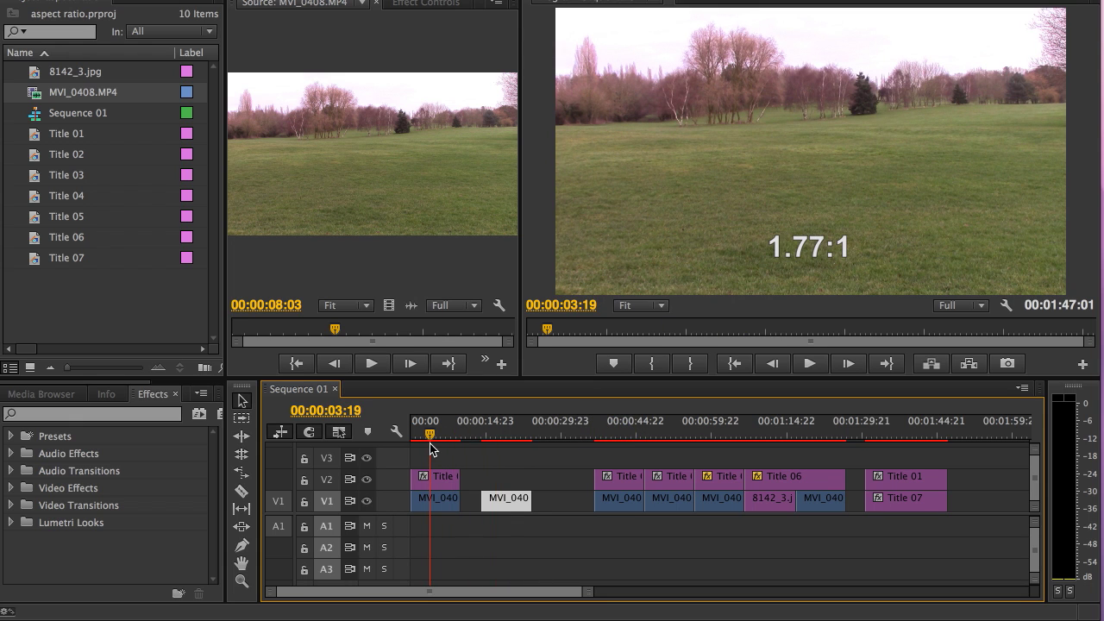
left_click(689, 13)
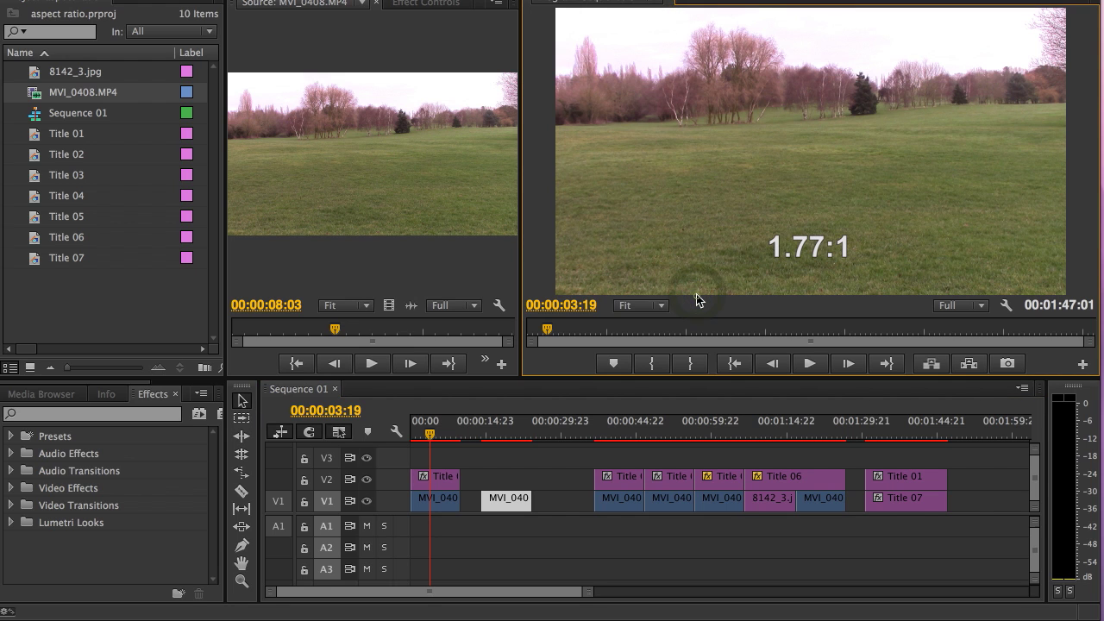
scroll(429, 436, "up", 8)
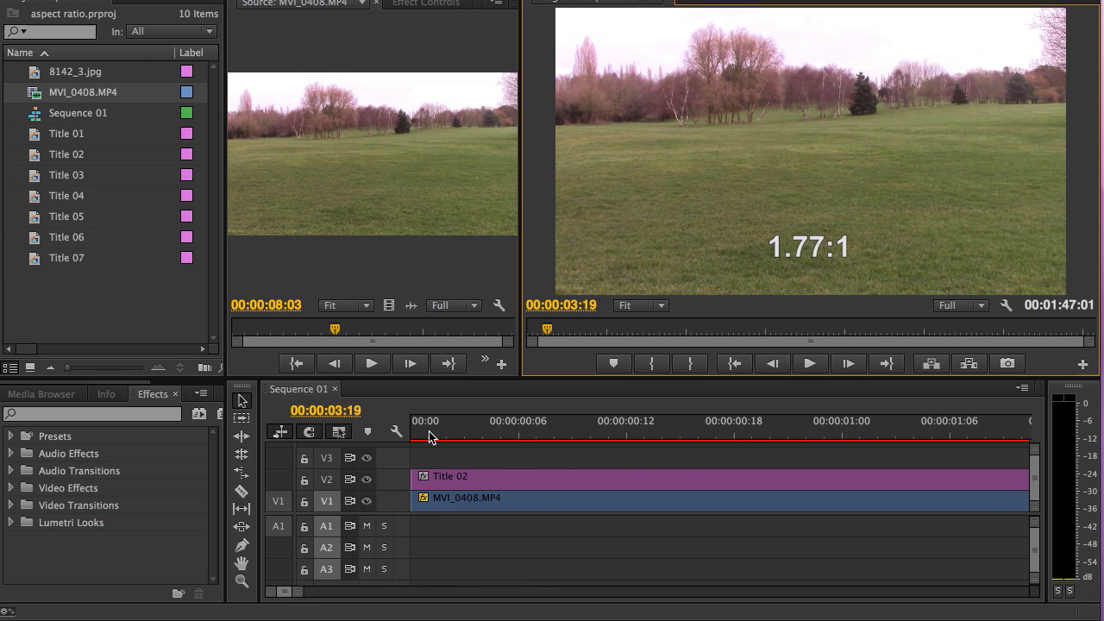
scroll(429, 436, "down", 10)
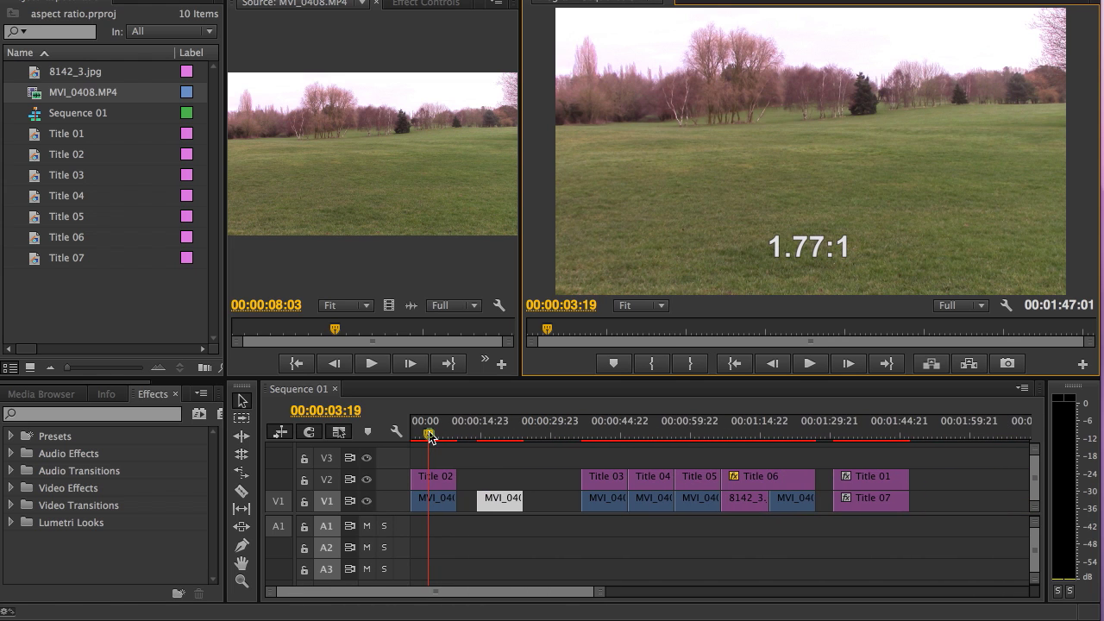
left_click(430, 436)
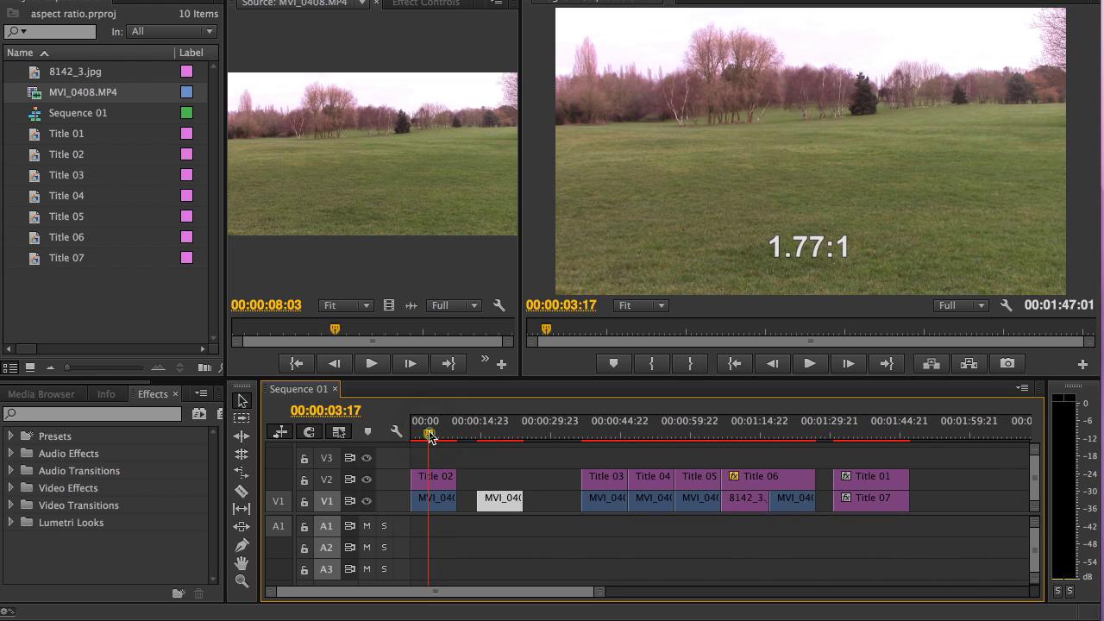
left_click_drag(429, 437, 606, 445)
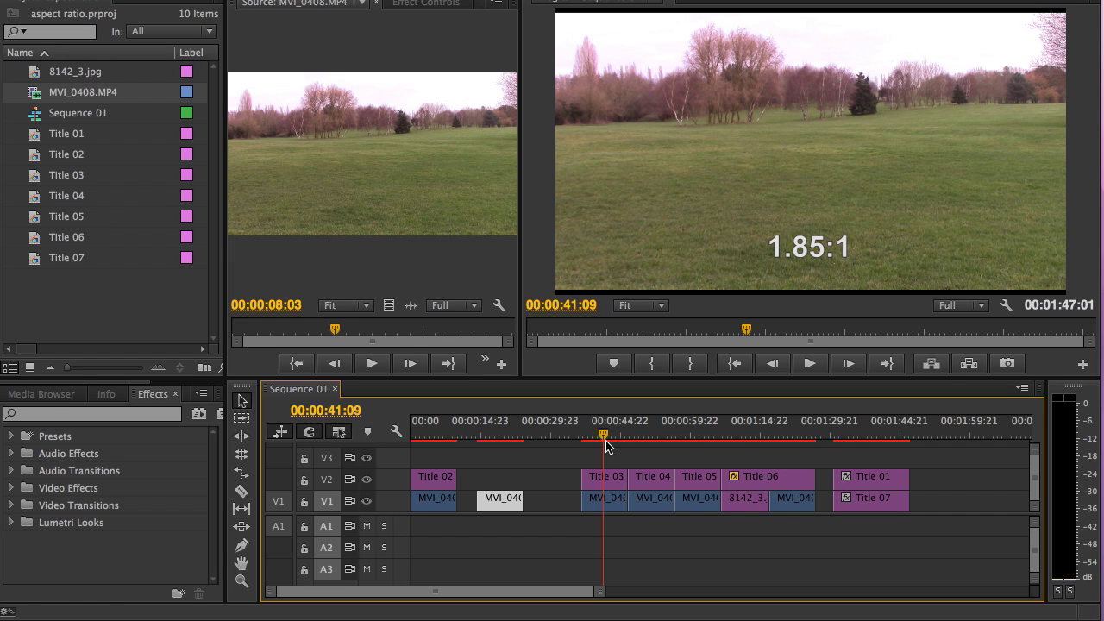
left_click_drag(606, 445, 658, 445)
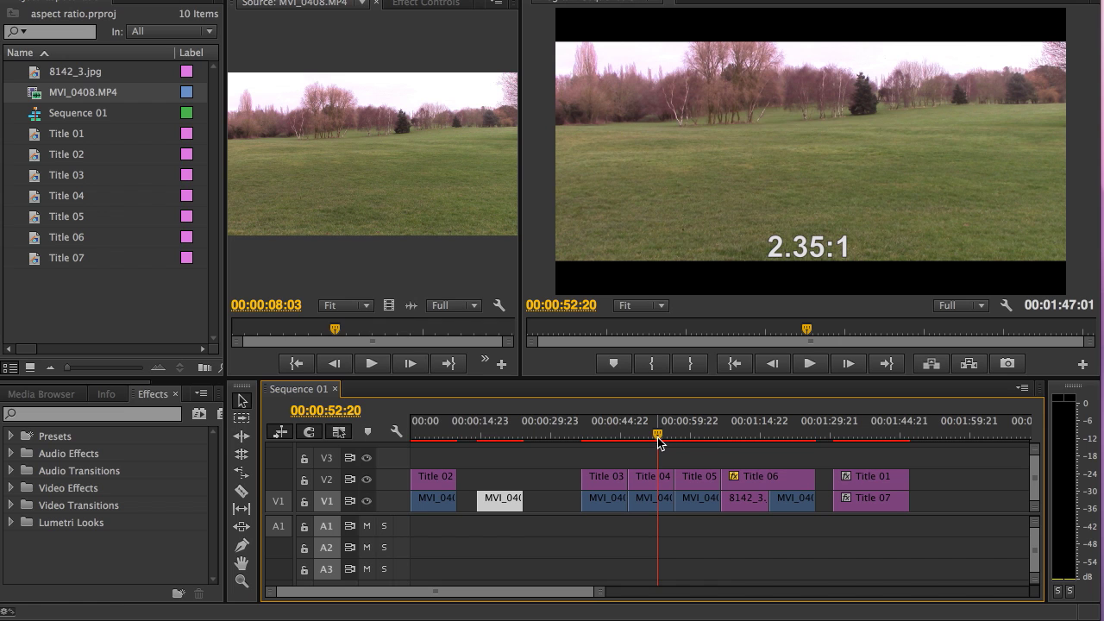
left_click_drag(657, 437, 682, 441)
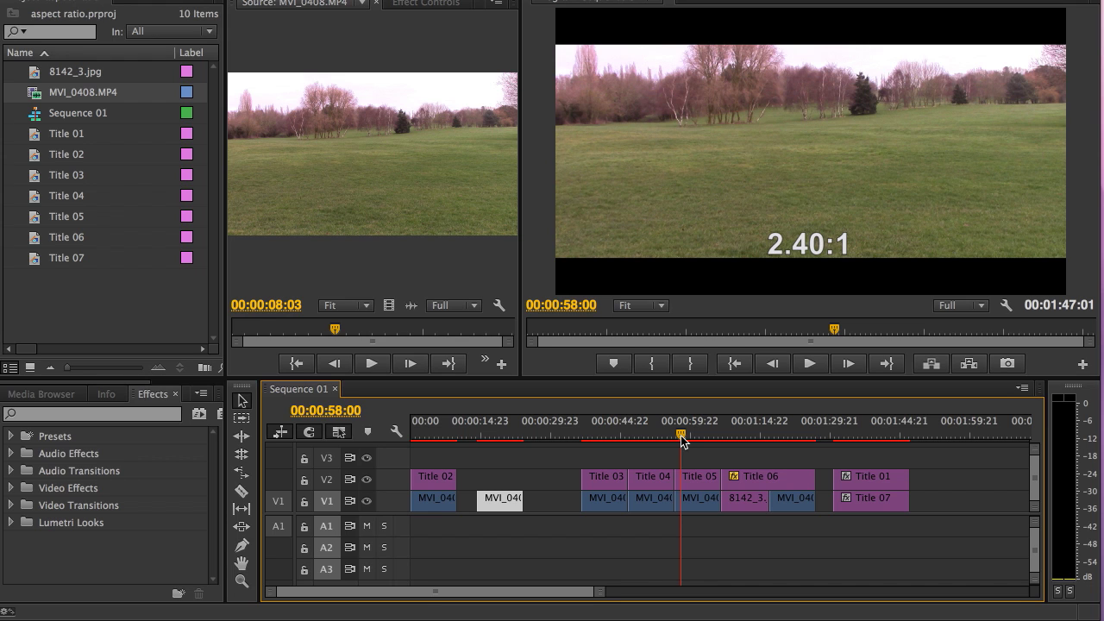
mouse_move(681, 438)
left_mouse_down()
mouse_move(693, 439)
mouse_move(599, 440)
mouse_move(703, 440)
left_mouse_up()
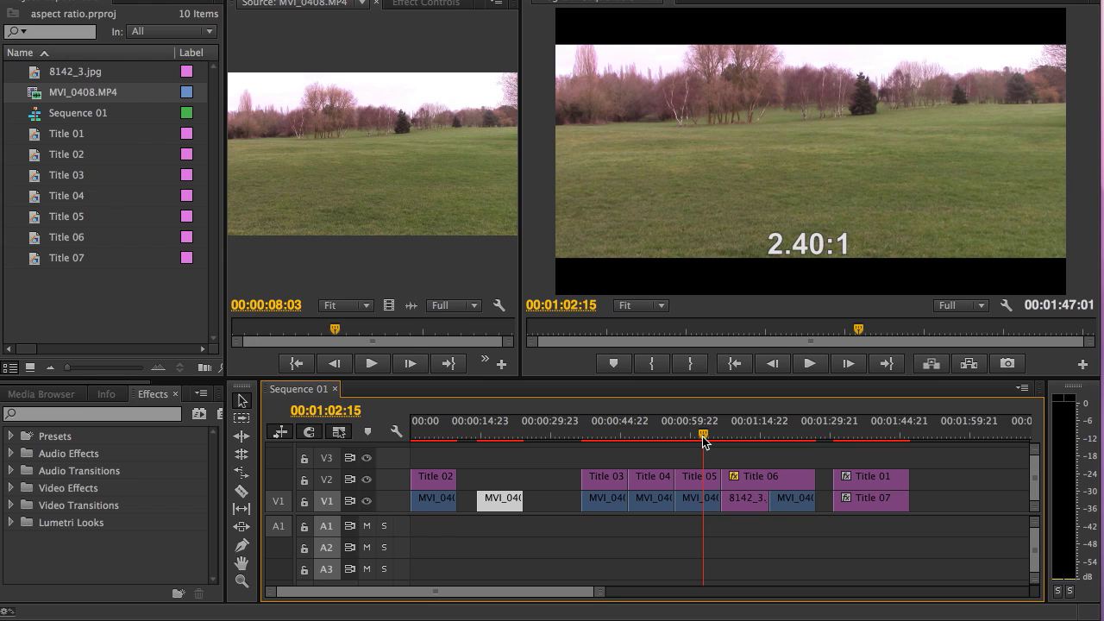
left_click(709, 281)
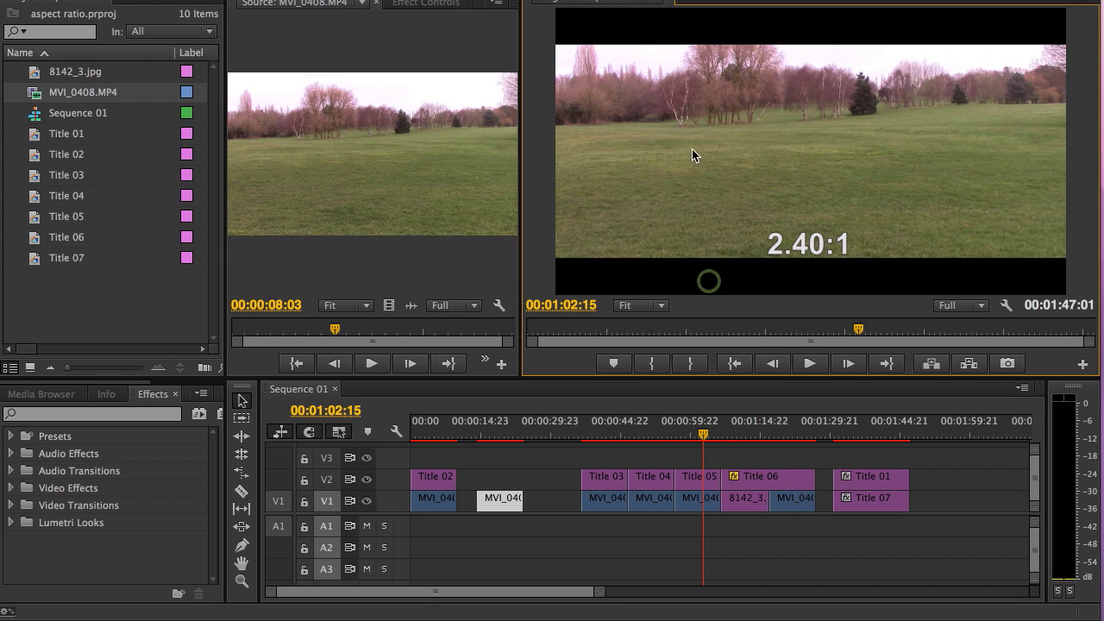
left_click(702, 37)
left_click_drag(705, 436, 607, 438)
- Scrub from the 1.85:1 clip past 2.40:1 to the Univisium 2.0:1 title at 00:01:09:15
left_click(679, 288)
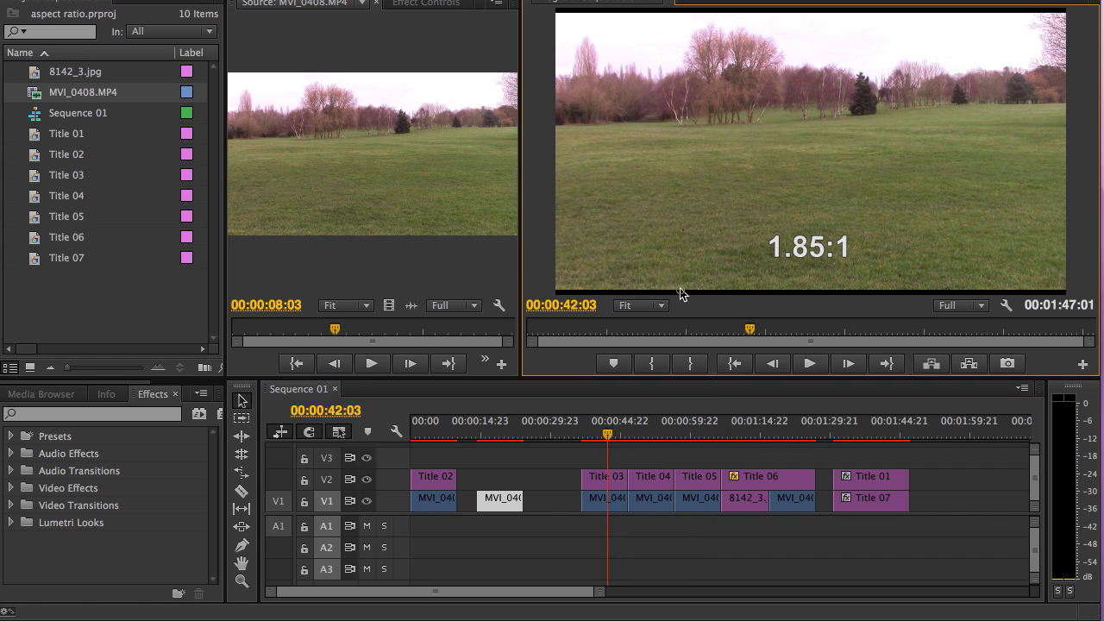
left_click(698, 13)
left_click(610, 450)
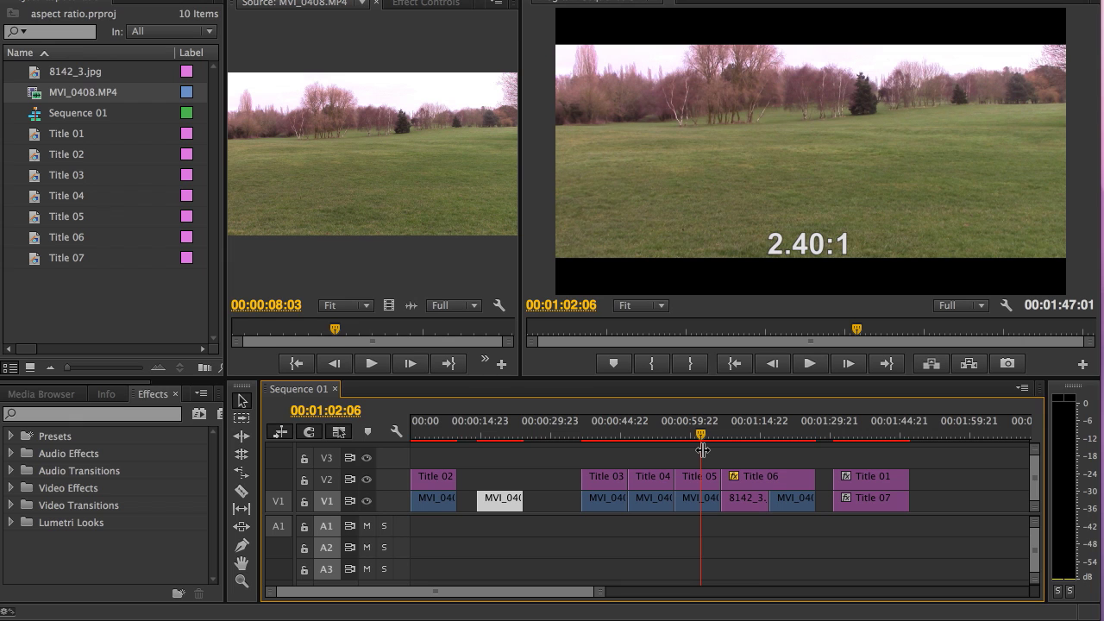
mouse_move(701, 449)
left_mouse_down()
mouse_move(601, 445)
mouse_move(699, 442)
left_mouse_up()
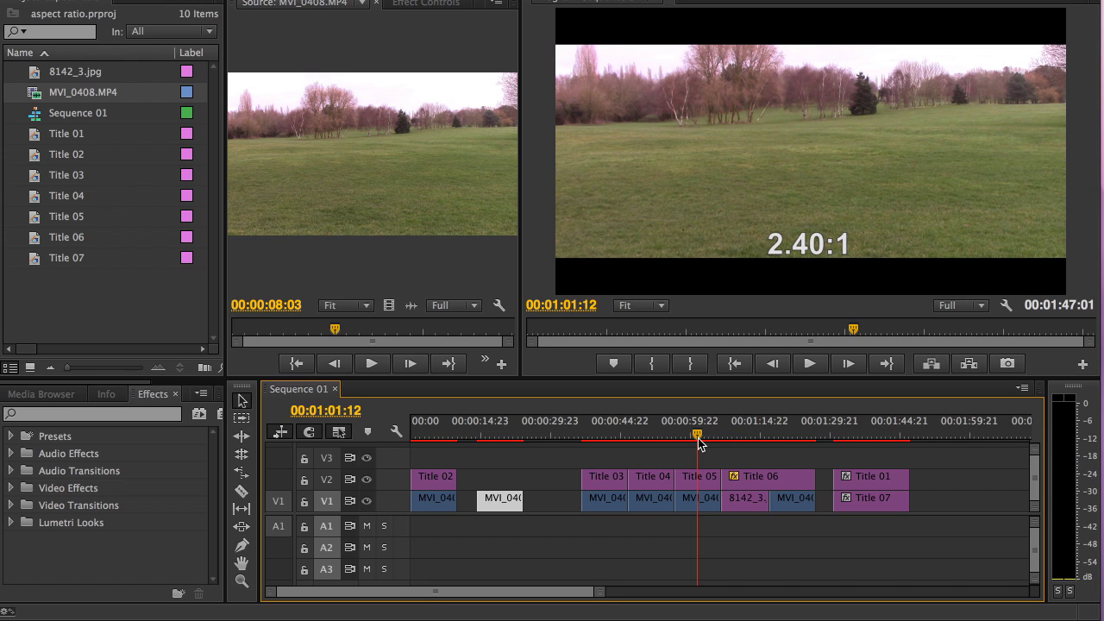
left_click_drag(698, 442, 736, 448)
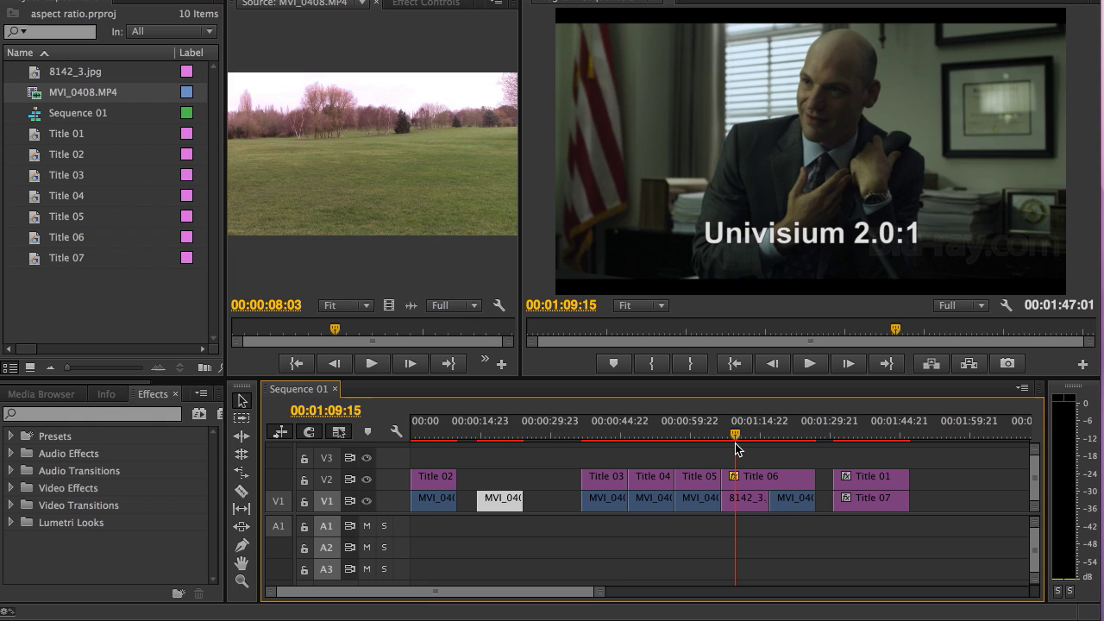
- Jump to the Univisium 2.0:1 field clip, then scrub back toward the 2.40:1 clip
left_click(782, 448)
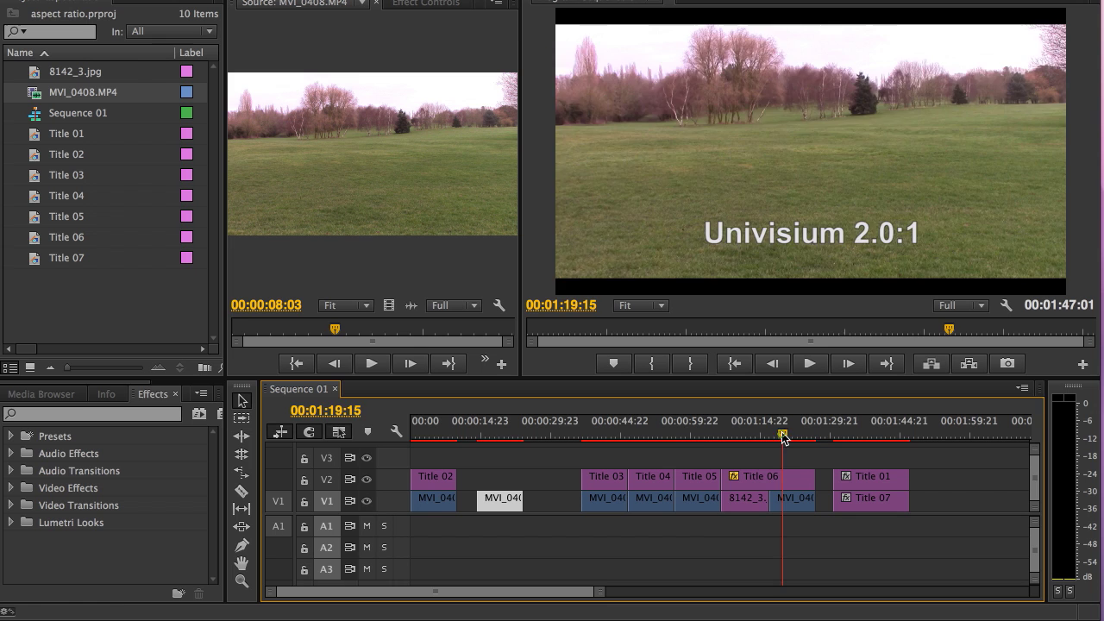
mouse_move(781, 437)
left_mouse_down()
mouse_move(602, 453)
mouse_move(785, 454)
left_mouse_up()
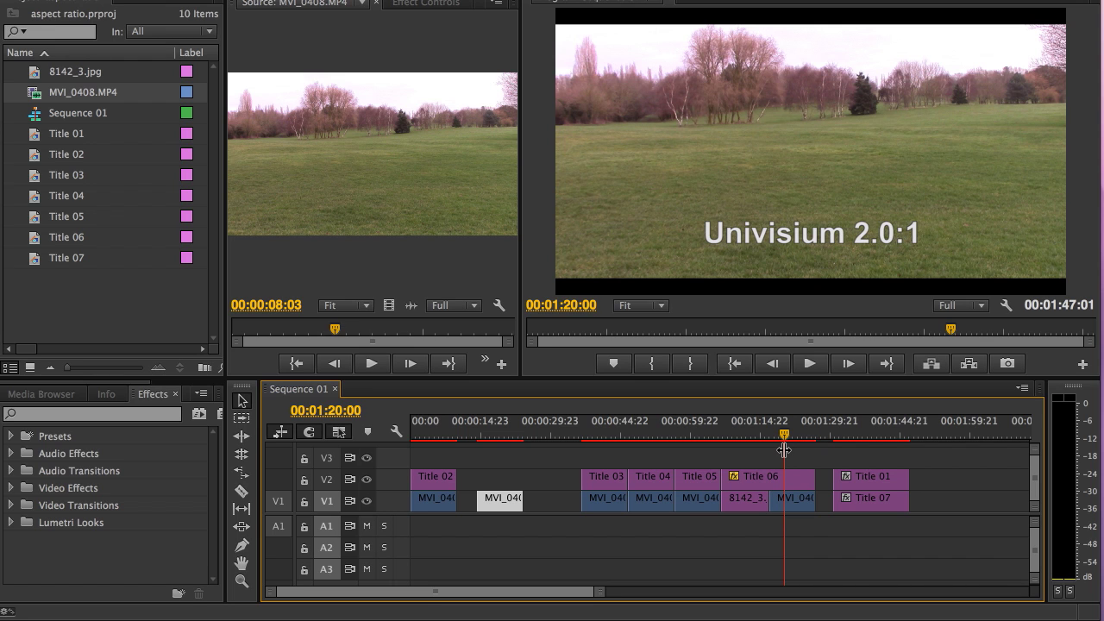
- Drag Crop from Video Effects > Transform onto the MVI_0408 clip near 00:00:18:16
left_click(500, 431)
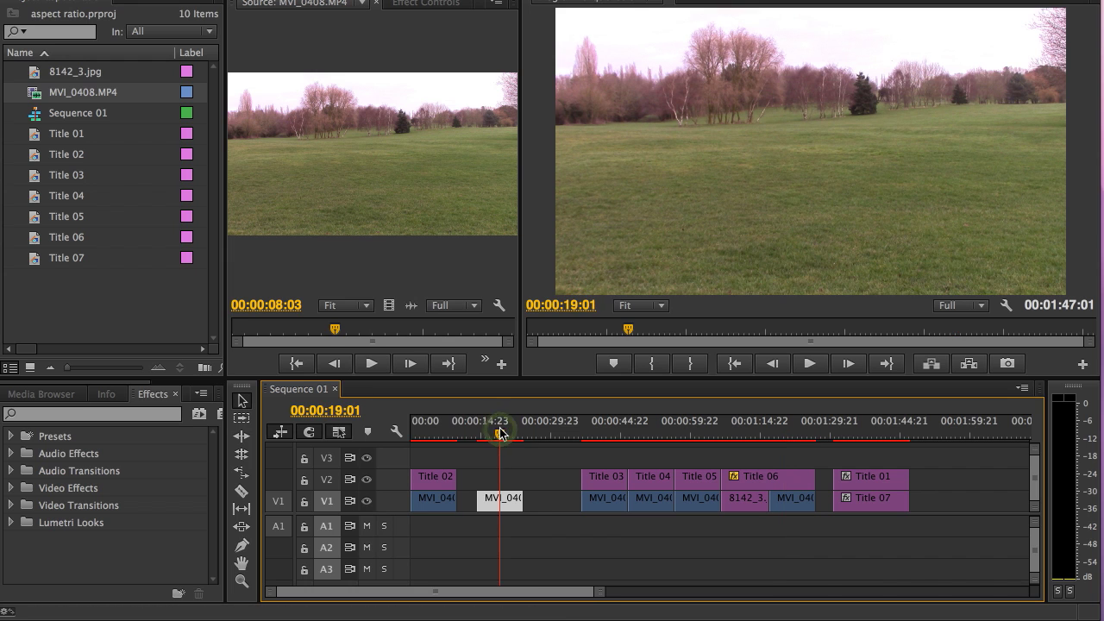
left_click_drag(498, 433, 430, 448)
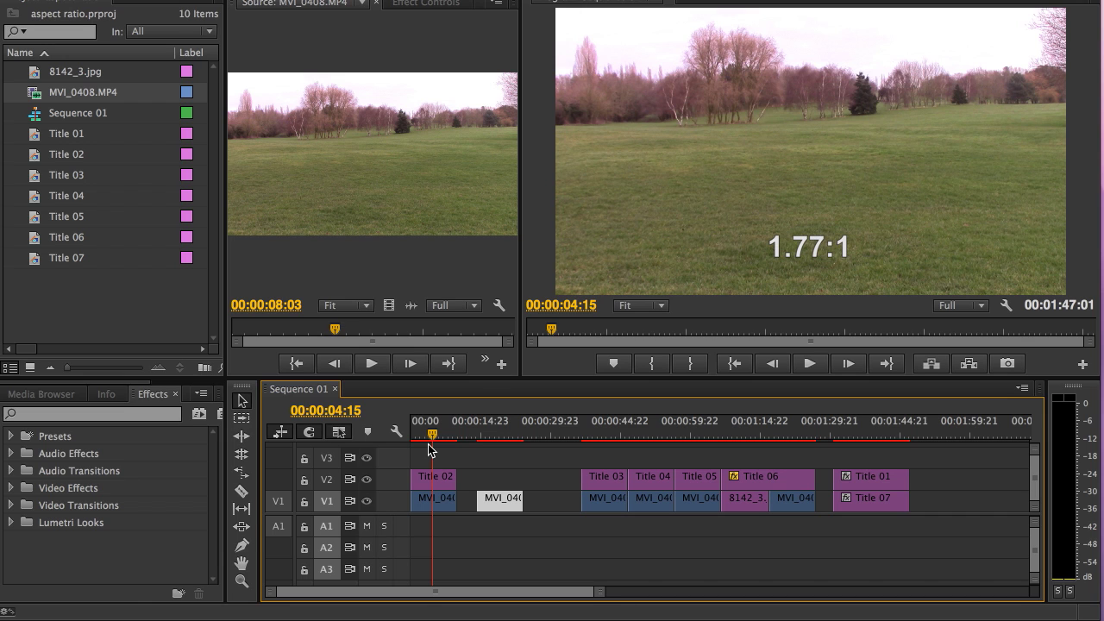
left_click_drag(428, 444, 496, 450)
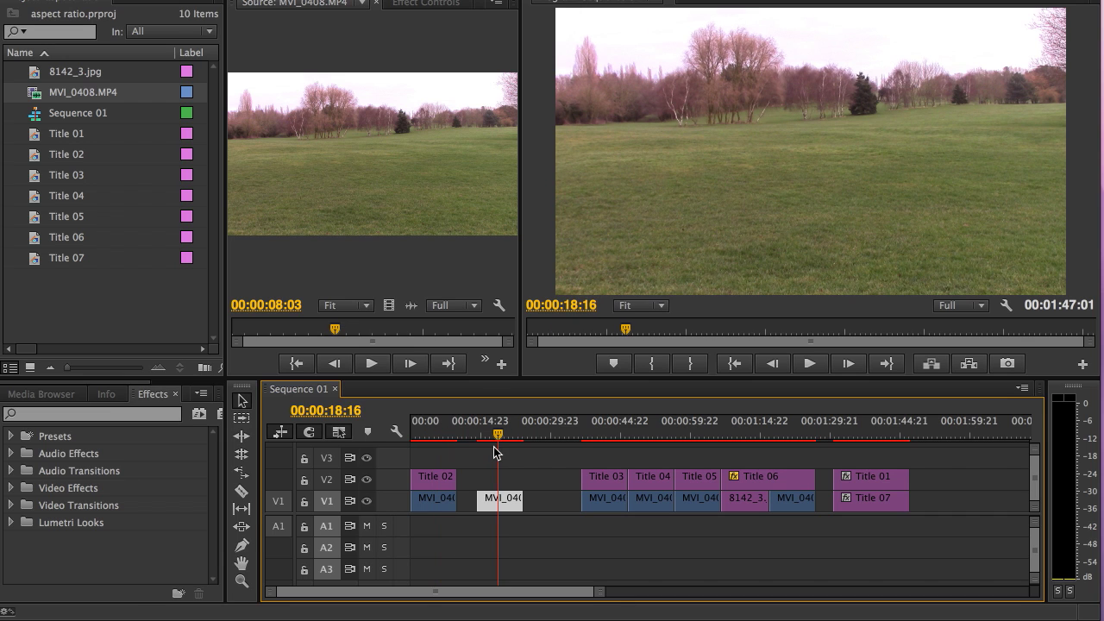
left_click(11, 488)
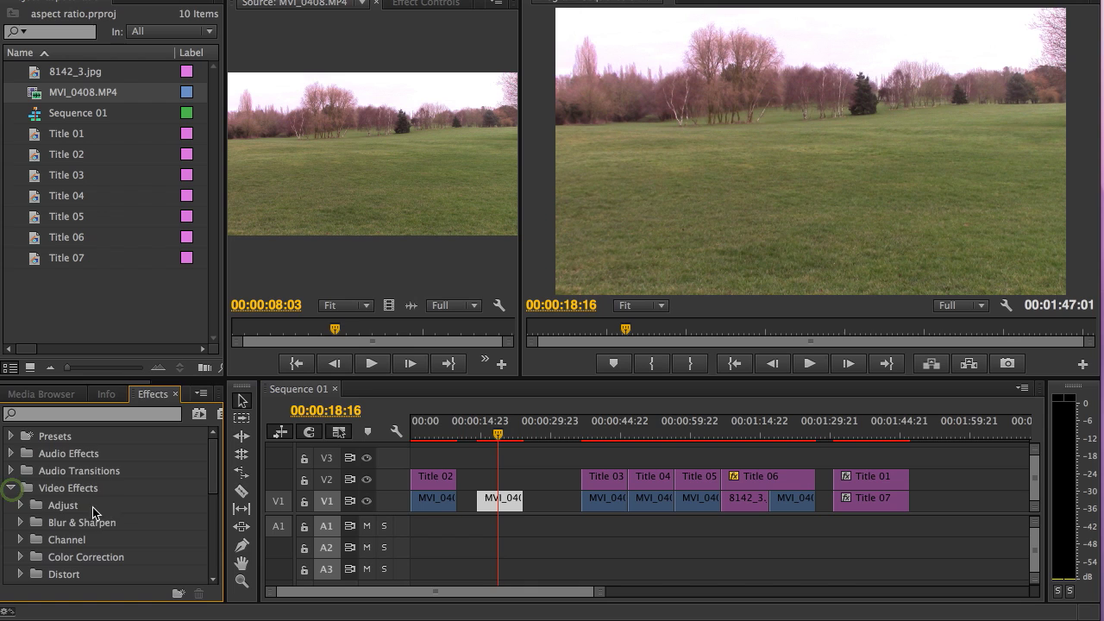
scroll(110, 510, "down", 8)
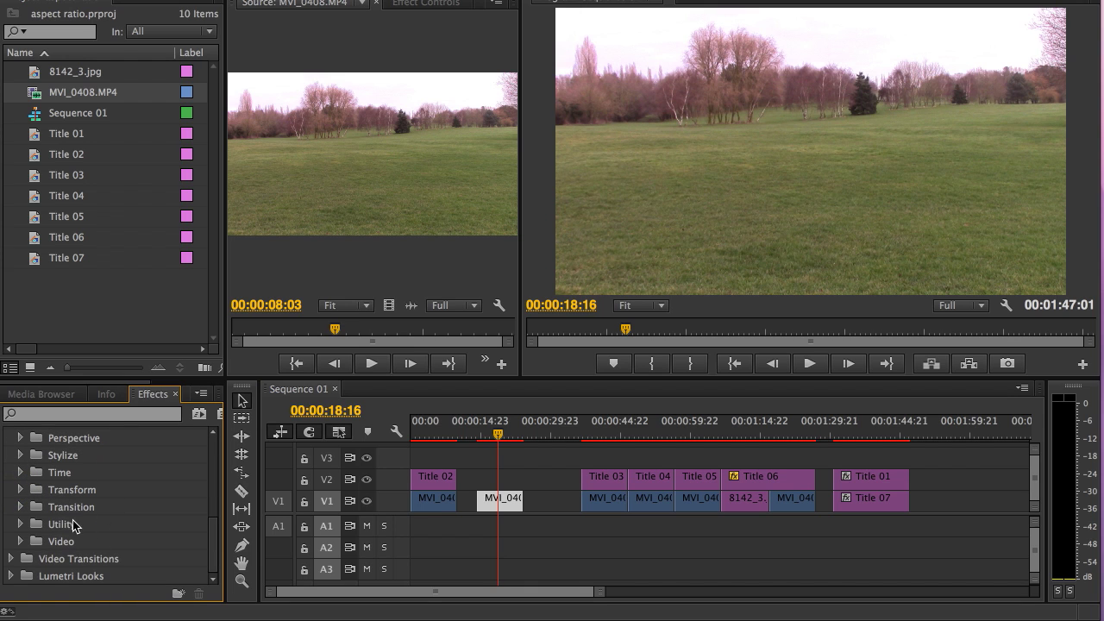
left_click(21, 489)
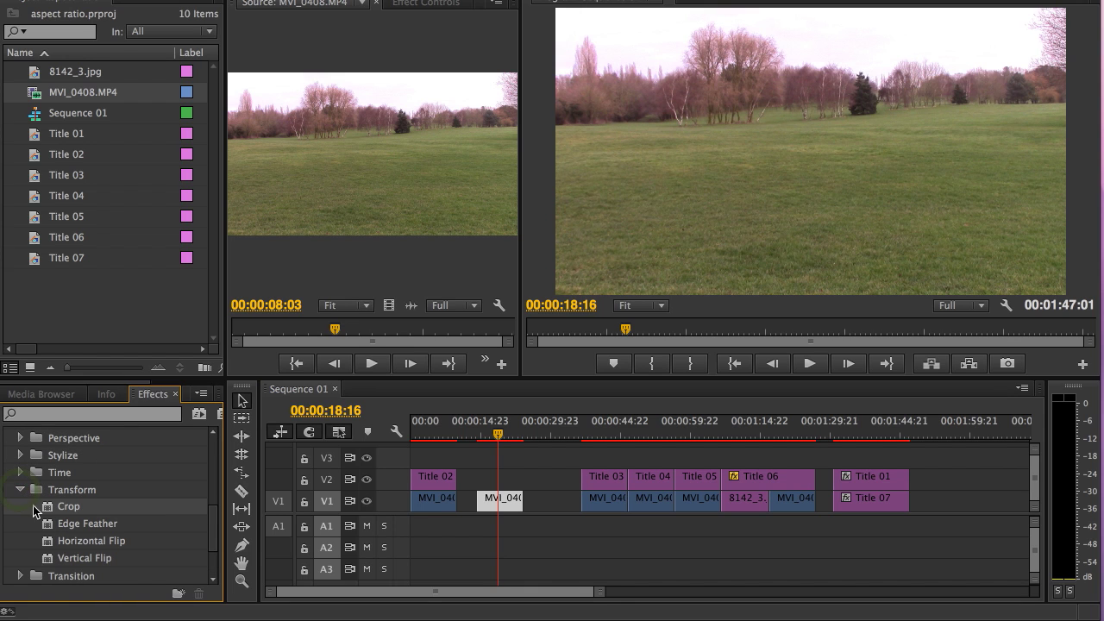
left_click_drag(48, 510, 488, 503)
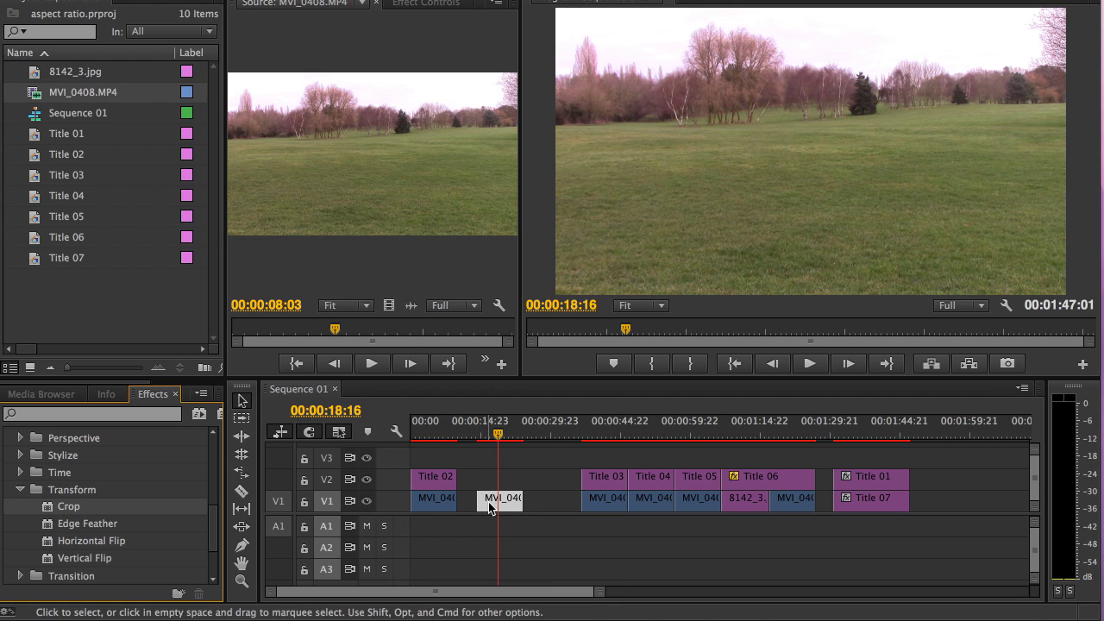
left_click(407, 7)
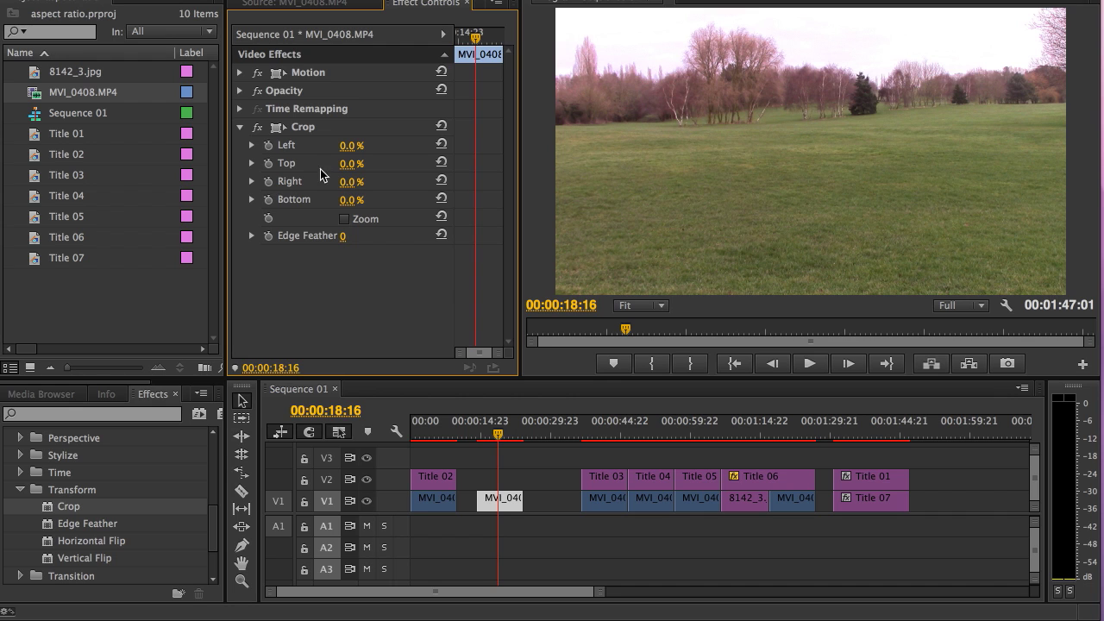
- Crop the MVI_0408 clip's Top and Bottom by 13% each
left_click(348, 169)
type("13")
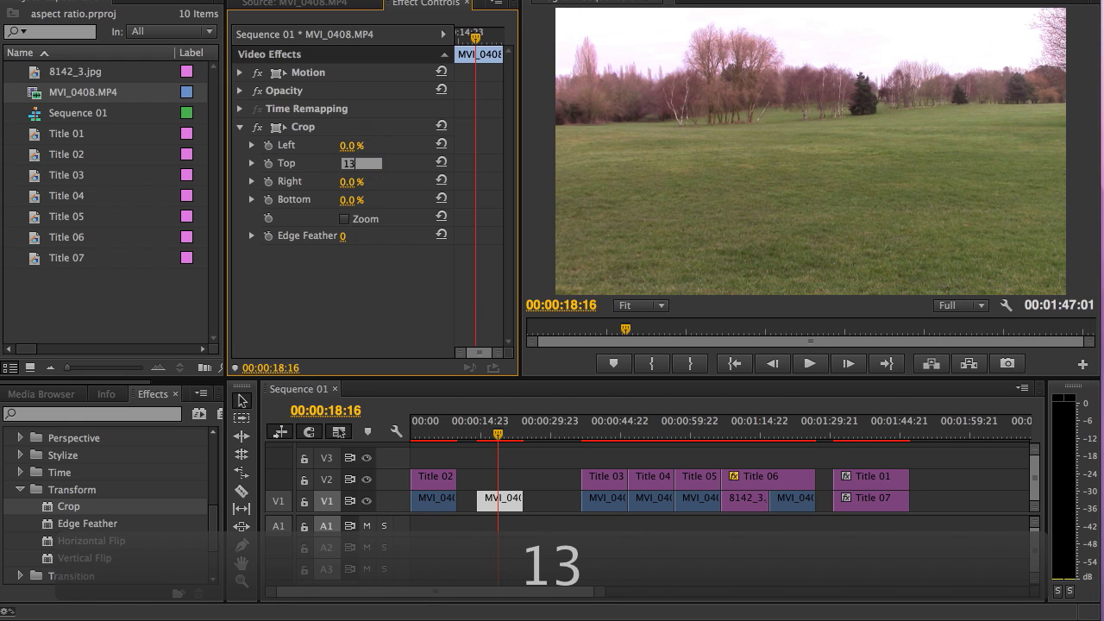
left_click(347, 201)
type("13")
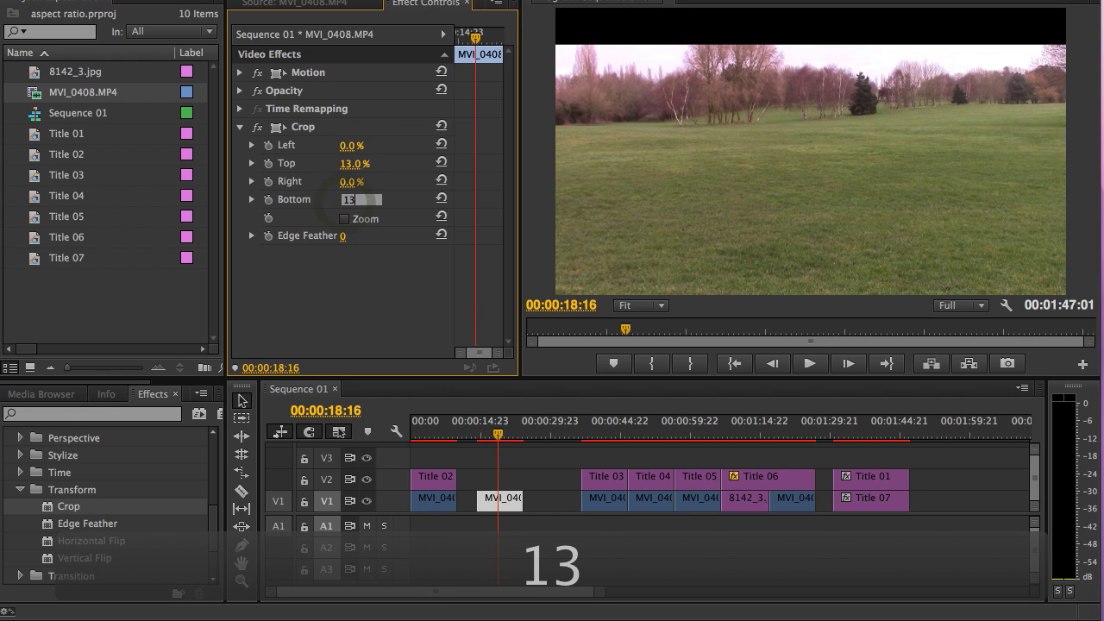
left_click(348, 290)
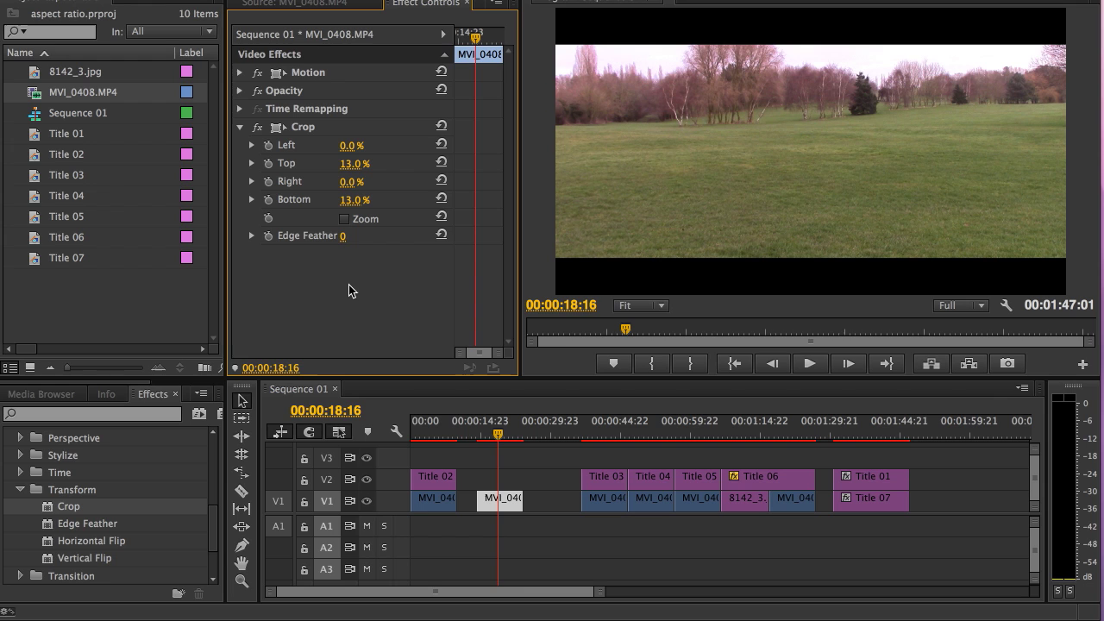
- Reduce the Top and Bottom crop to 2% each
left_click(353, 163)
type("2")
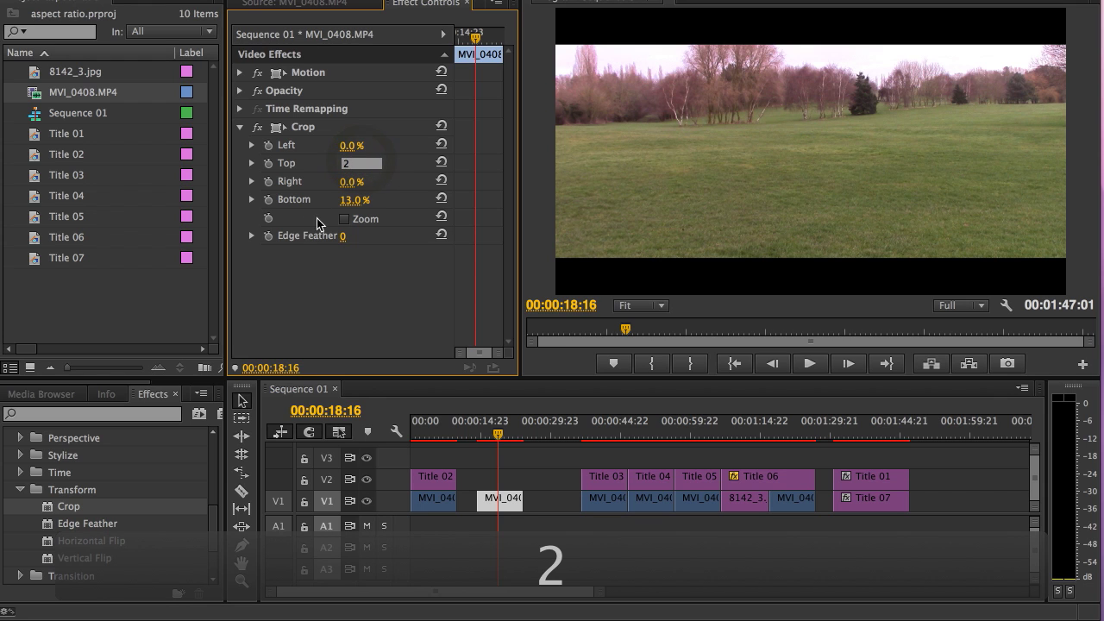
left_click(354, 199)
type("2")
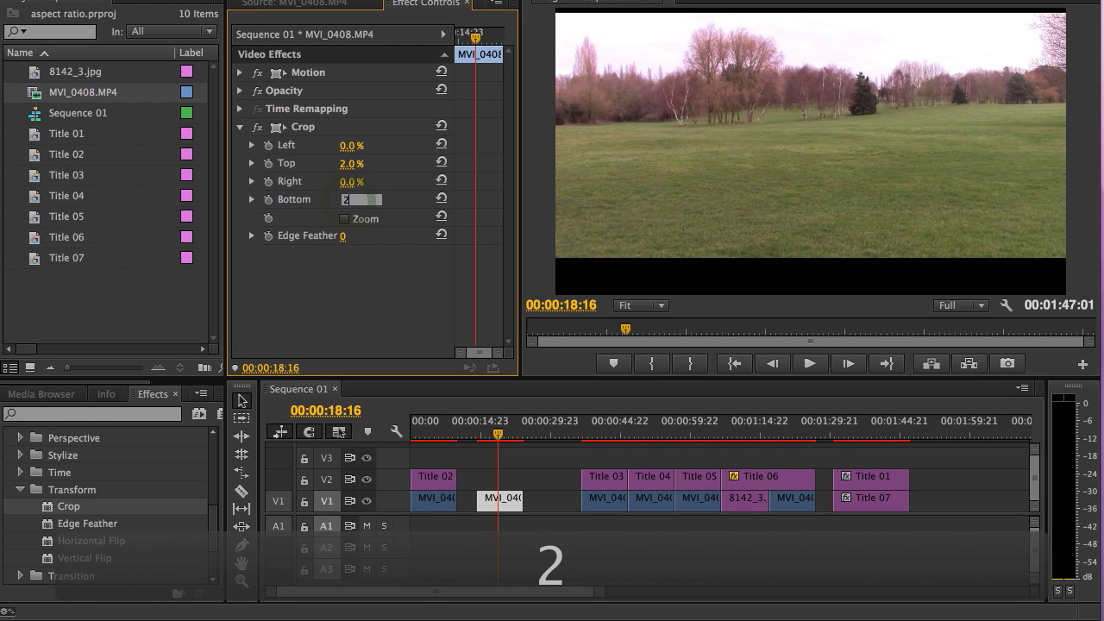
left_click(361, 317)
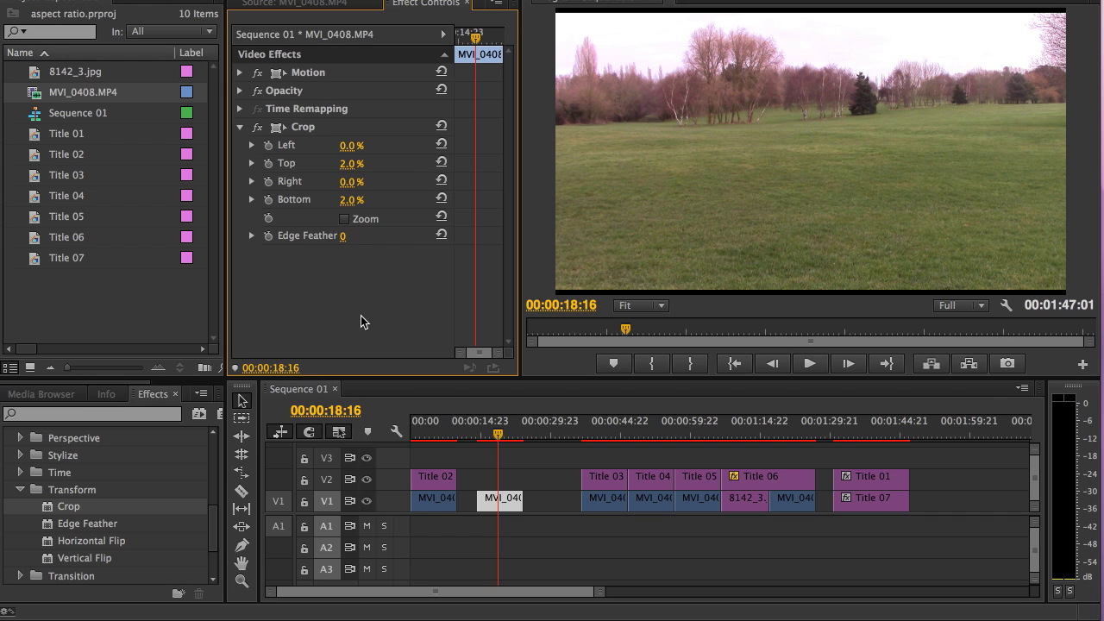
- Settle on a 6% Top and Bottom crop, then scrub ahead to the 2.0:1 section
left_click(359, 162)
type("6")
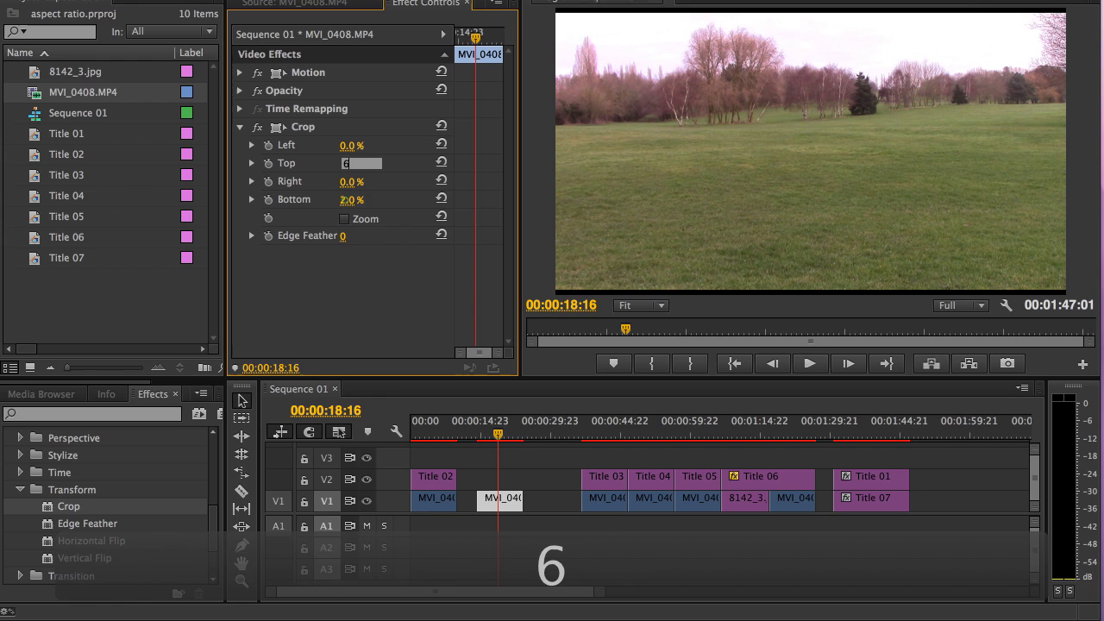
key("Tab")
type("6")
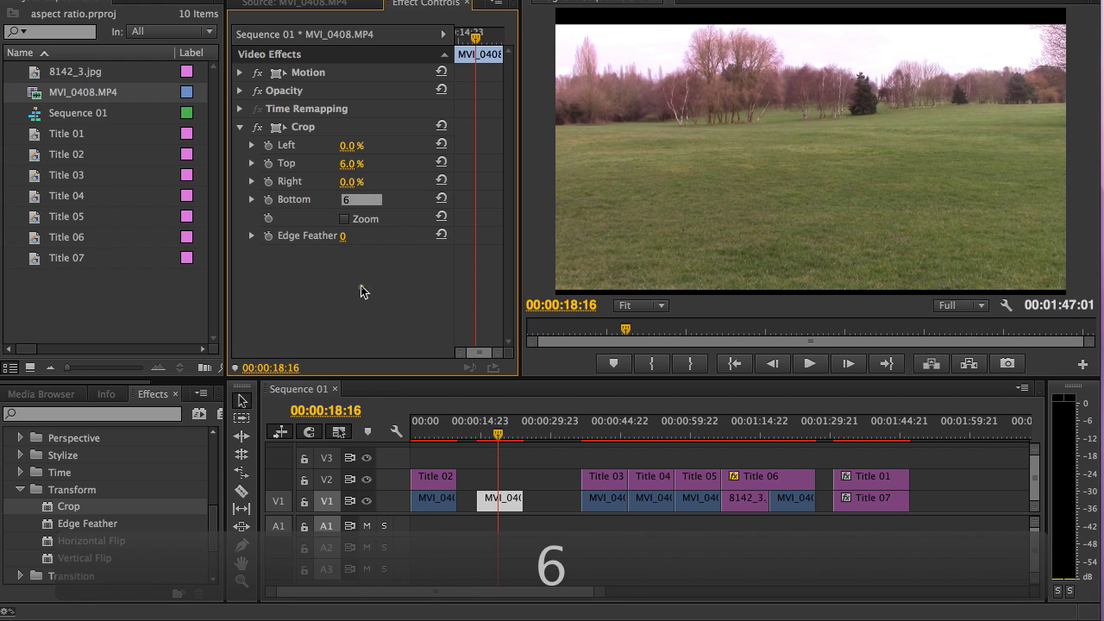
left_click(361, 292)
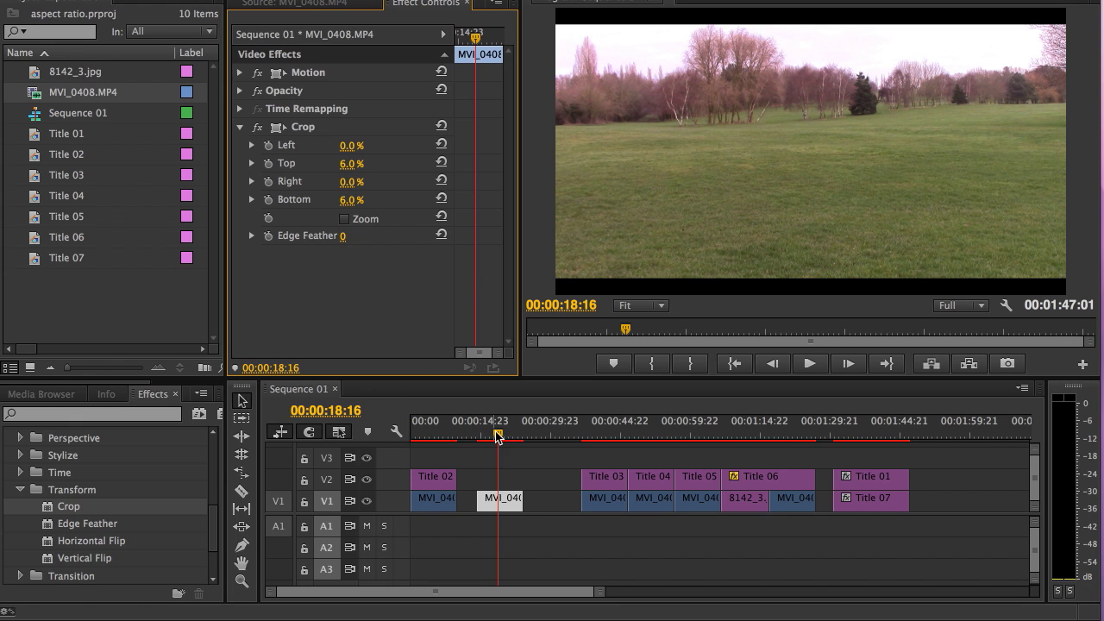
left_click_drag(498, 431, 870, 469)
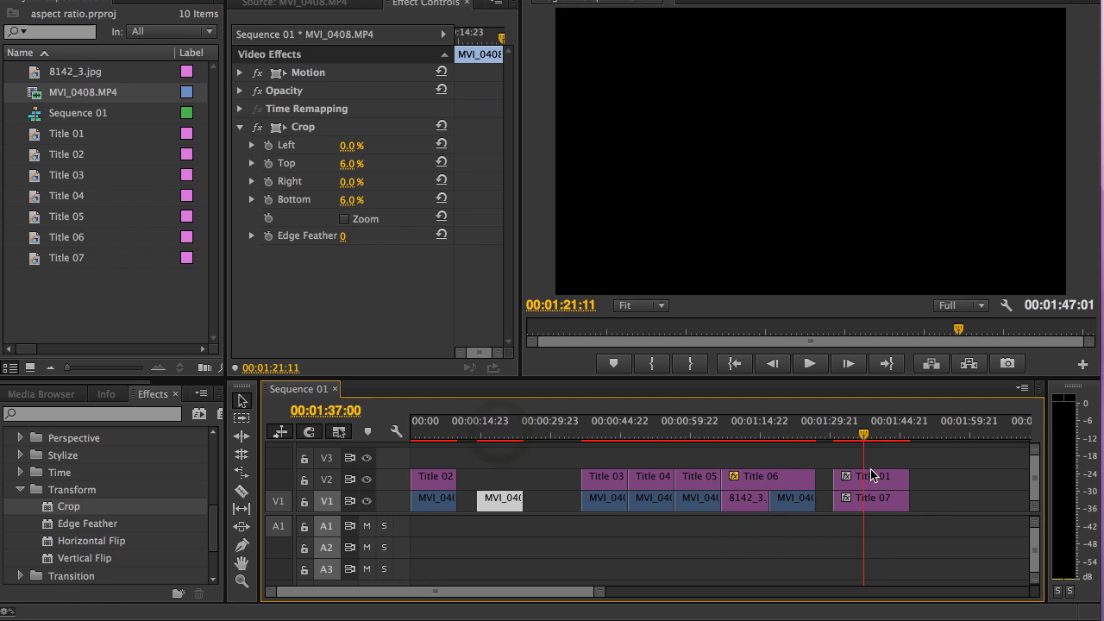
- Show the Title 01 crop formula card in the Program Monitor and walk through its lines
left_click(854, 485)
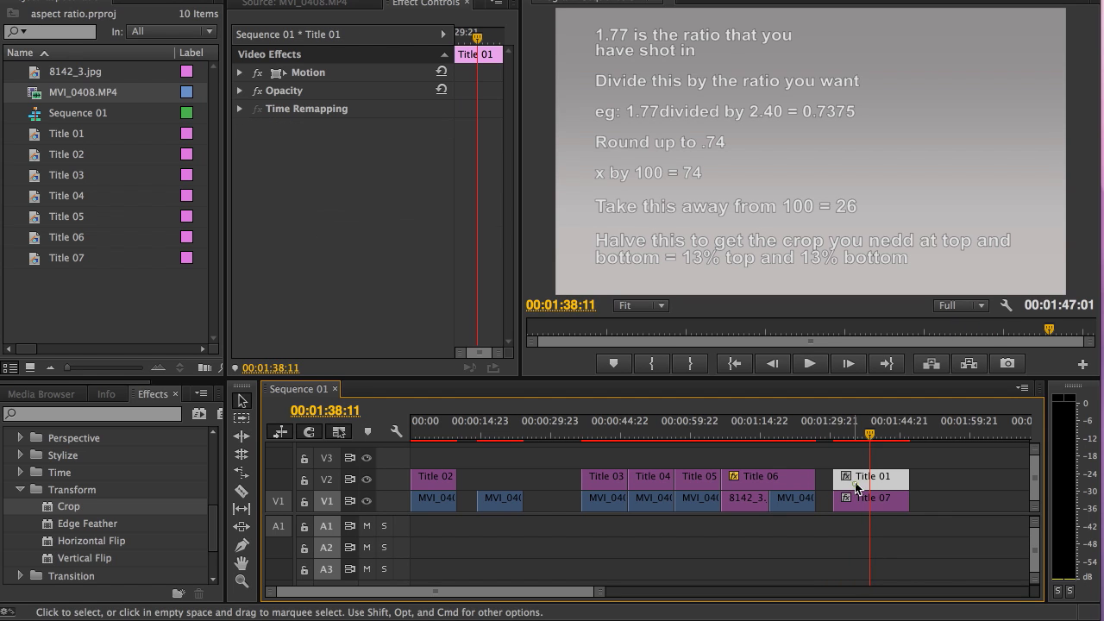
left_click(615, 41)
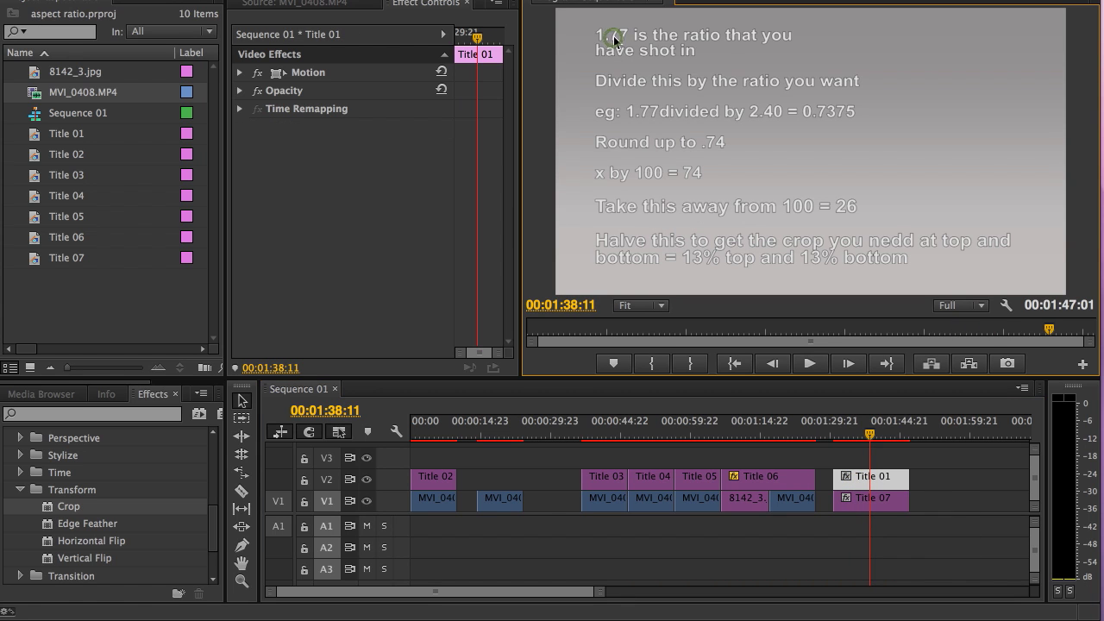
left_click(665, 82)
left_click(638, 120)
left_click(704, 148)
left_click(660, 176)
left_click(693, 175)
left_click(796, 209)
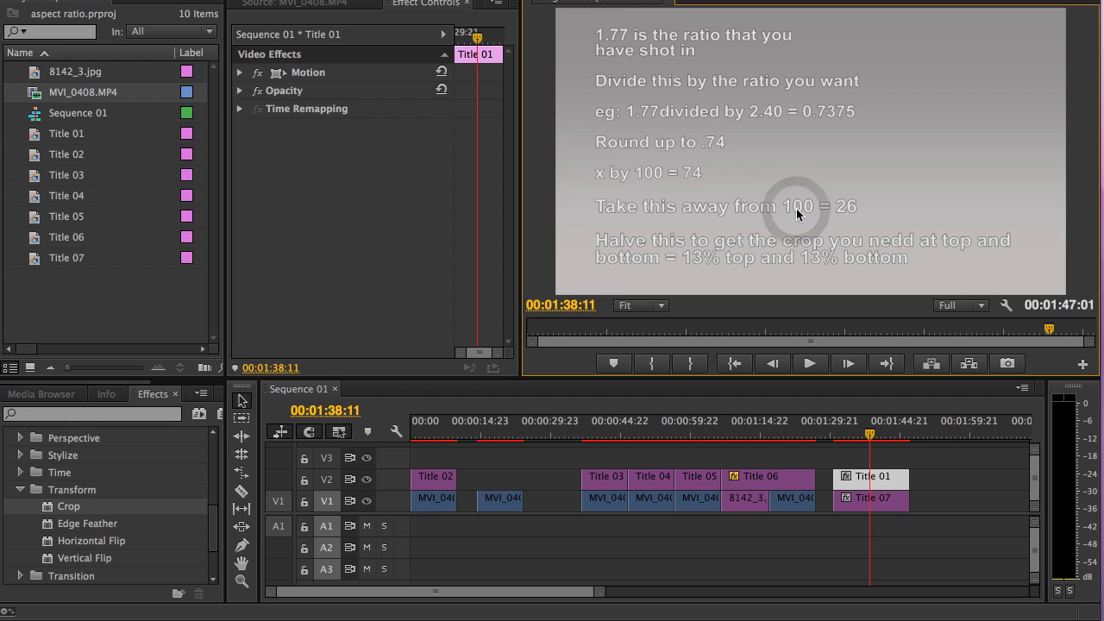
left_click(843, 209)
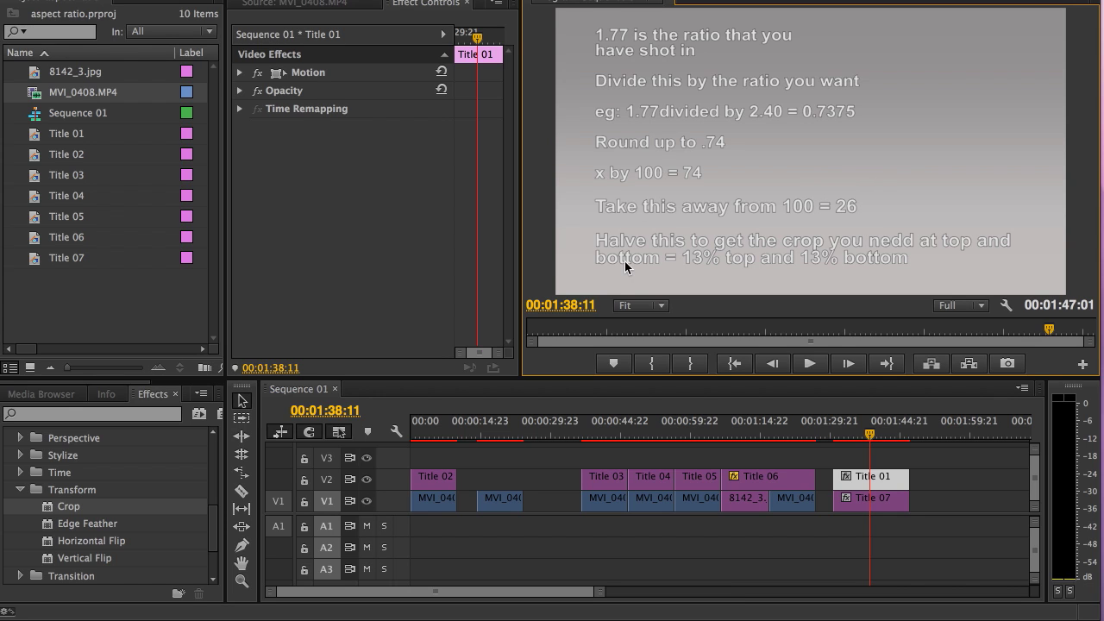
left_click(690, 263)
left_click(811, 257)
- Set the 1.85:1 field clip's Crop Top and Bottom to 2%
left_click_drag(594, 431, 601, 432)
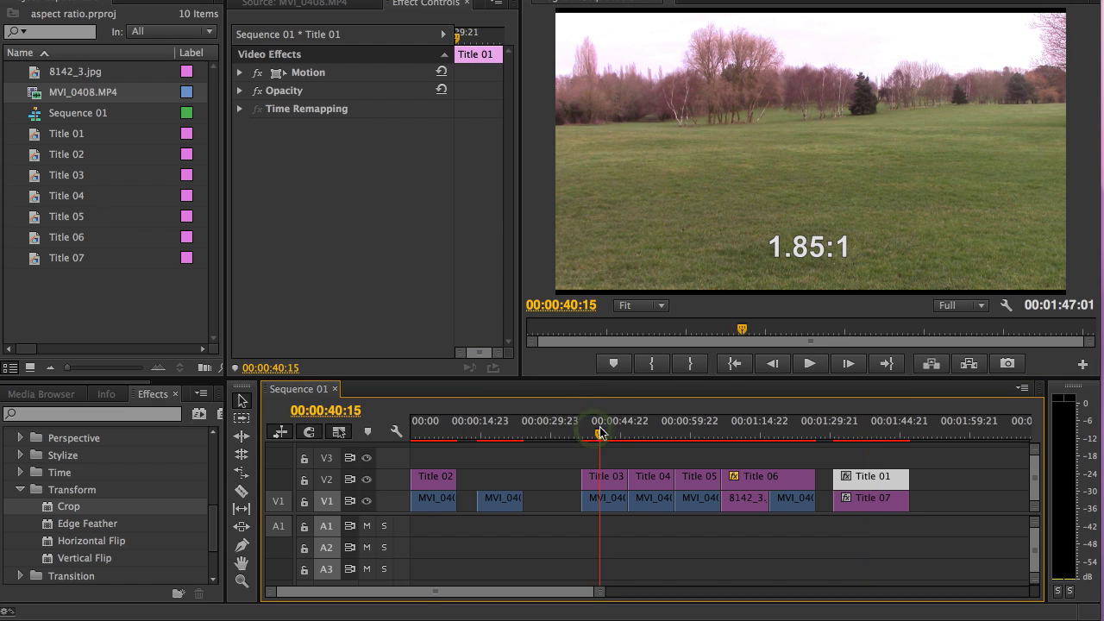
left_click(607, 499)
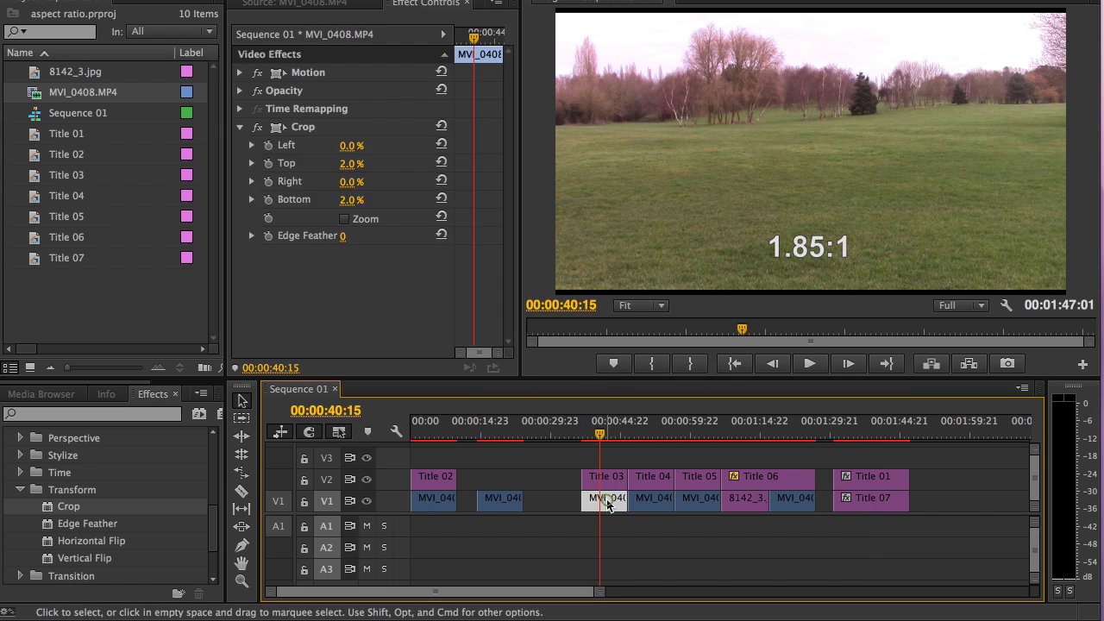
left_click(349, 163)
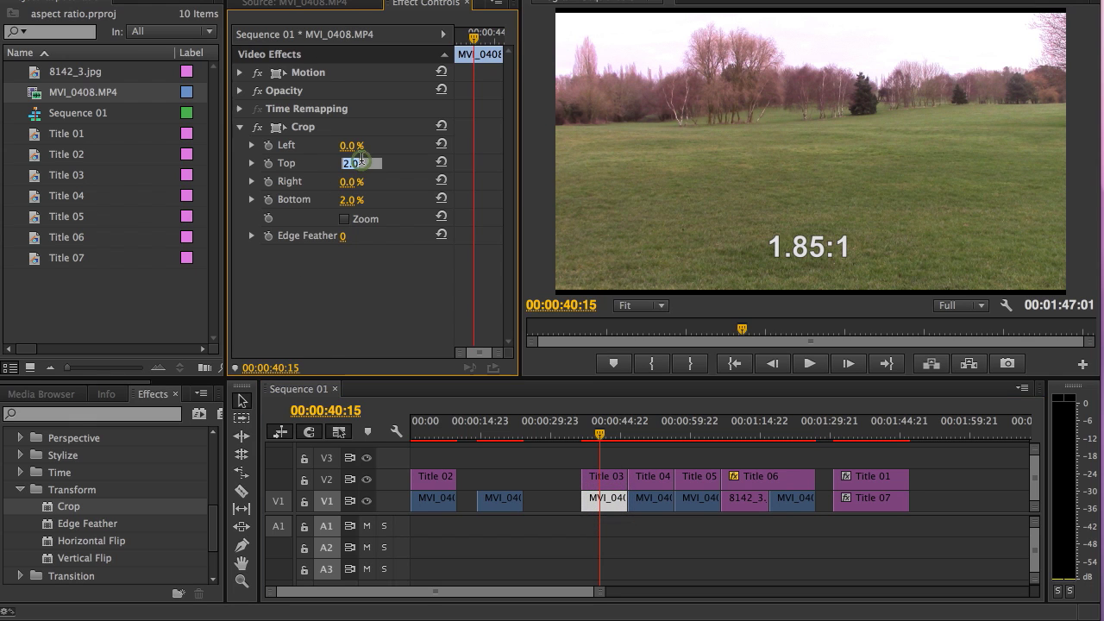
left_click(342, 202)
type("2")
key("Return")
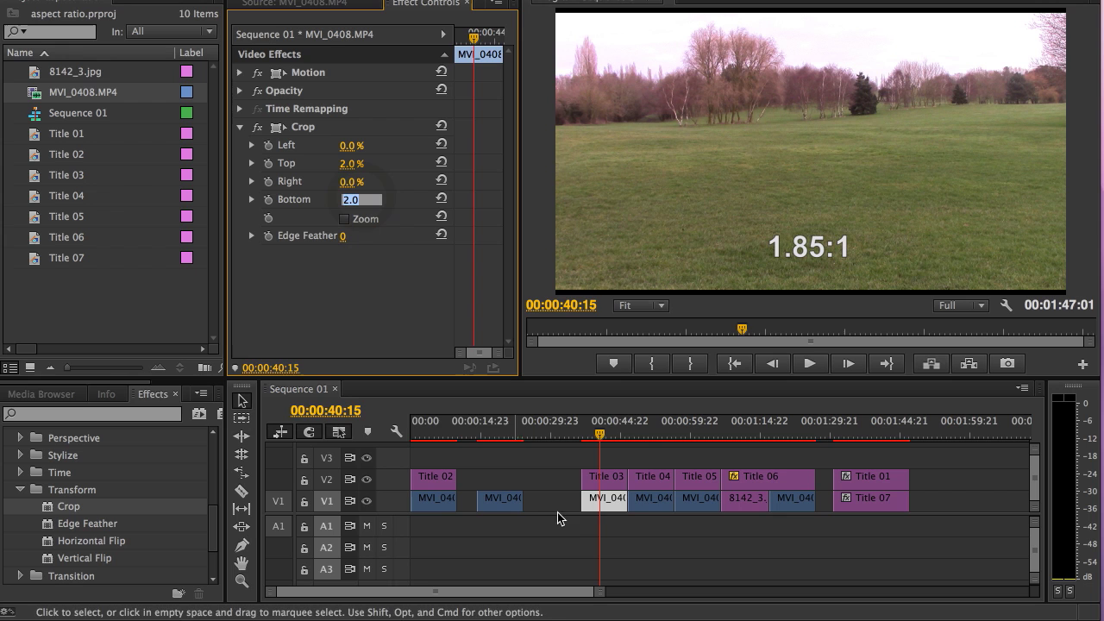
- Confirm the 2.35:1 field clip's Crop Top and Bottom at 12%
left_click(648, 434)
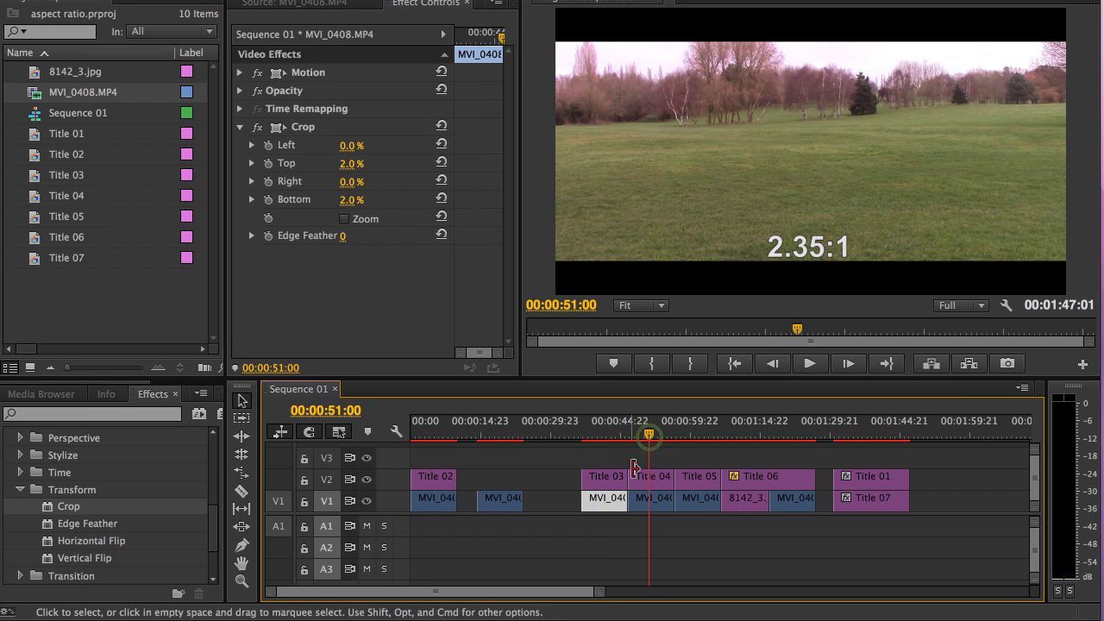
left_click(652, 498)
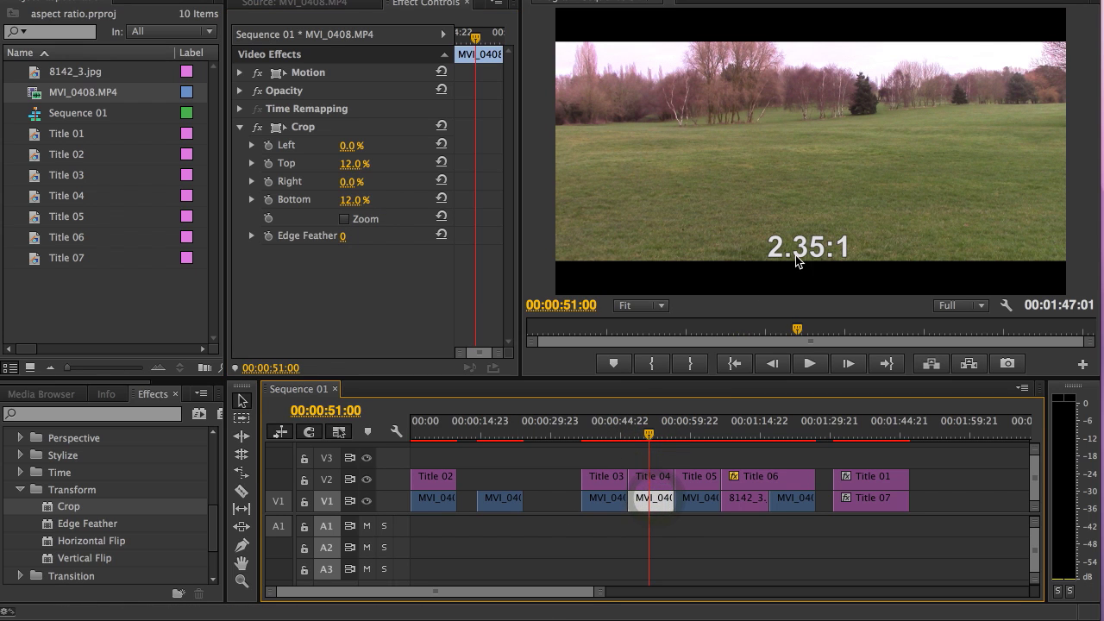
left_click(346, 164)
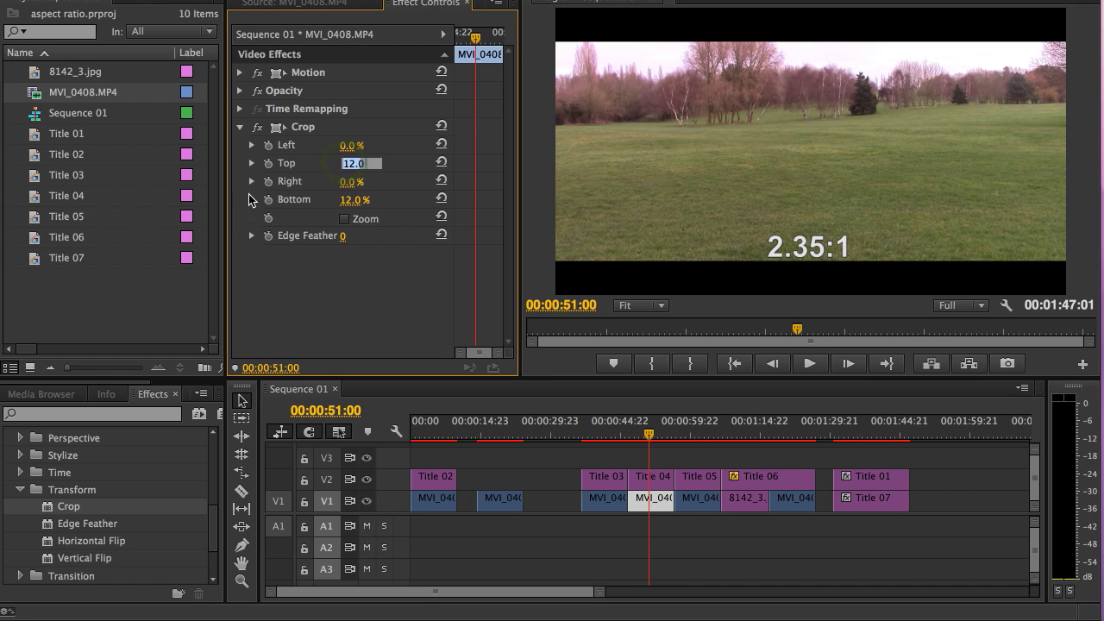
left_click(352, 200)
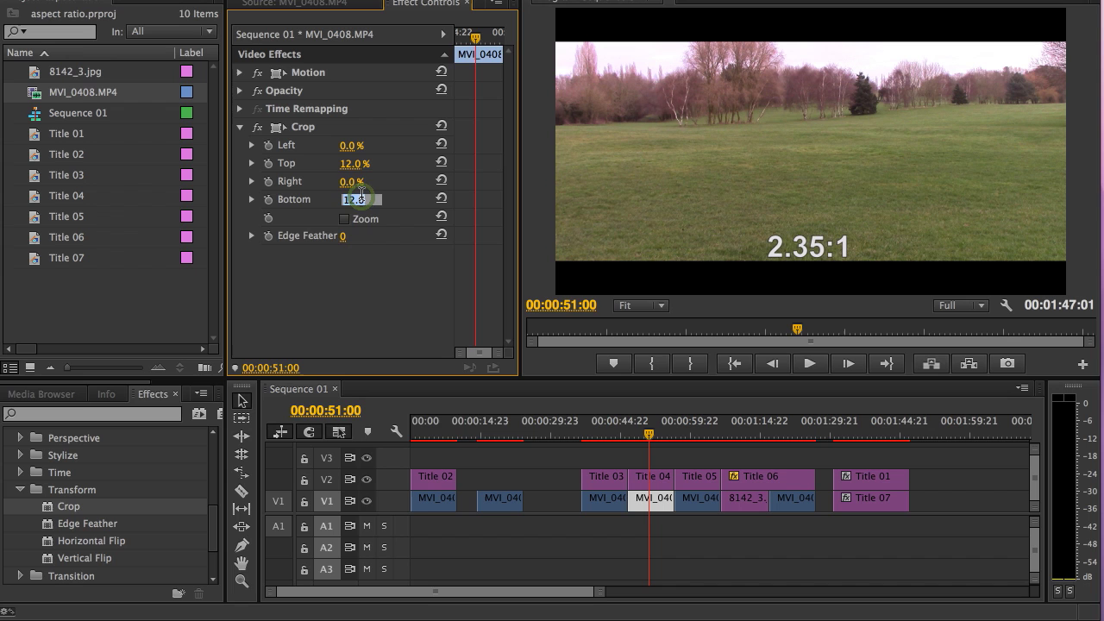
left_click(352, 200)
- Confirm the 2.40:1 field clip's Crop Top and Bottom at 13%
left_click(690, 502)
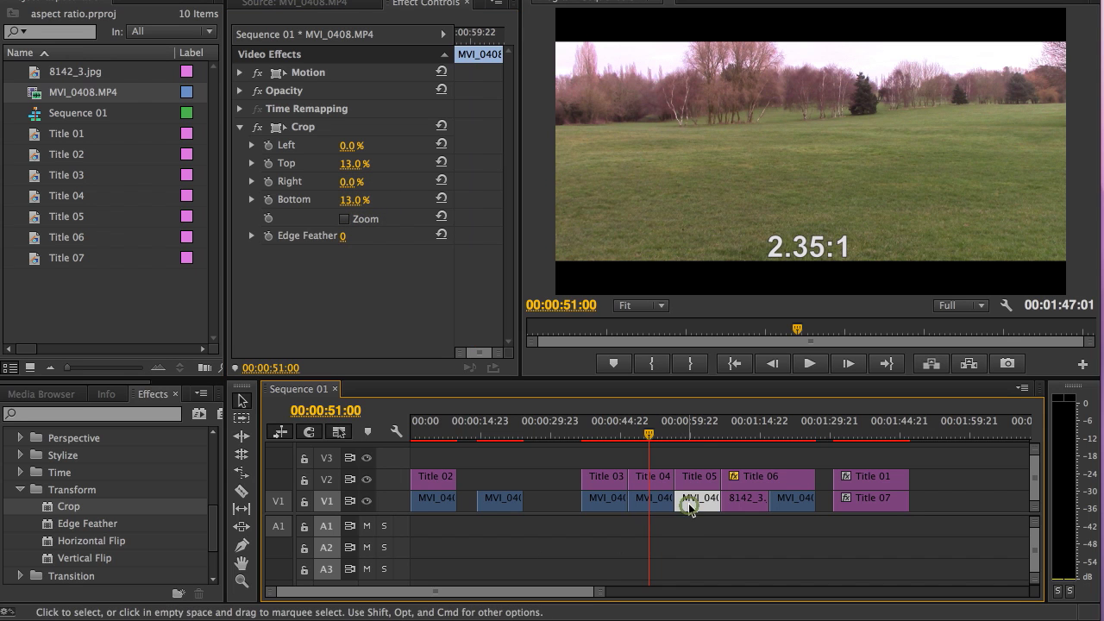
left_click(697, 434)
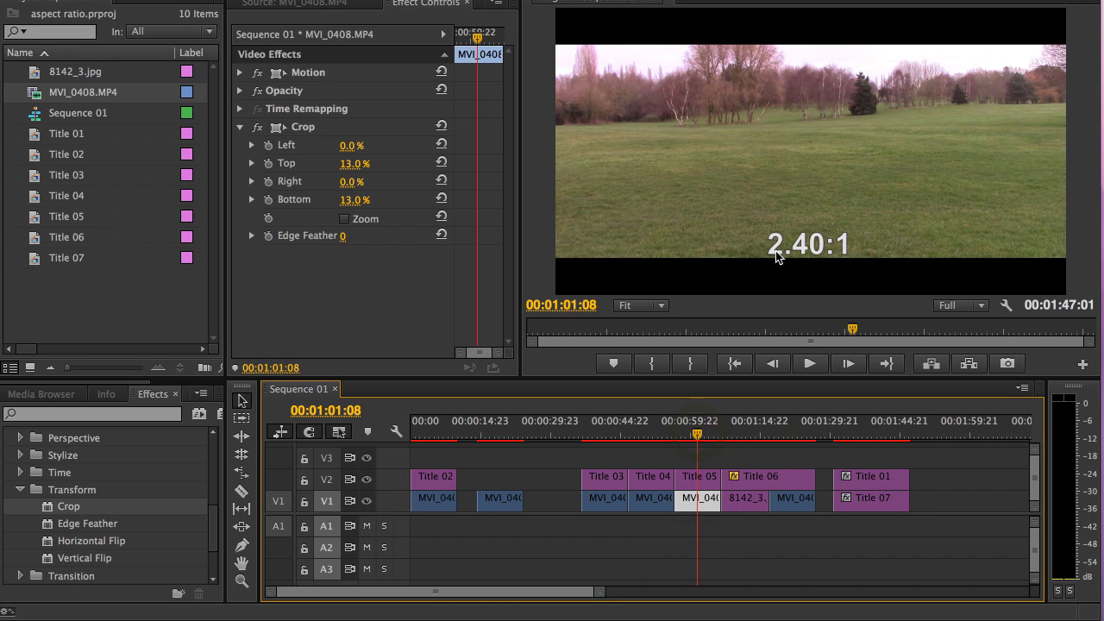
left_click(353, 163)
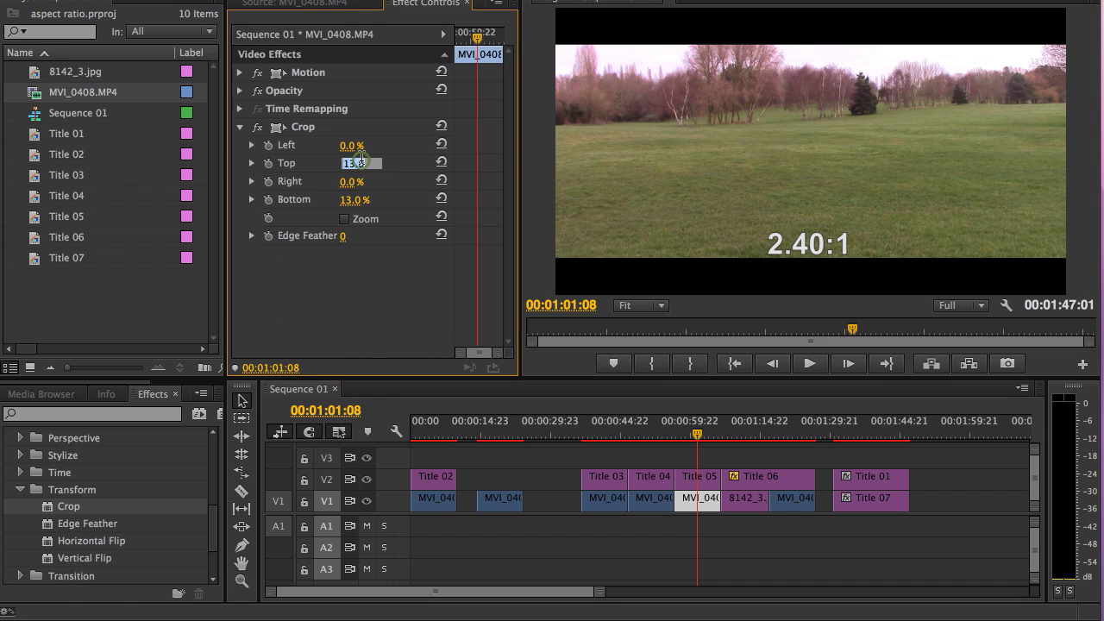
left_click(345, 201)
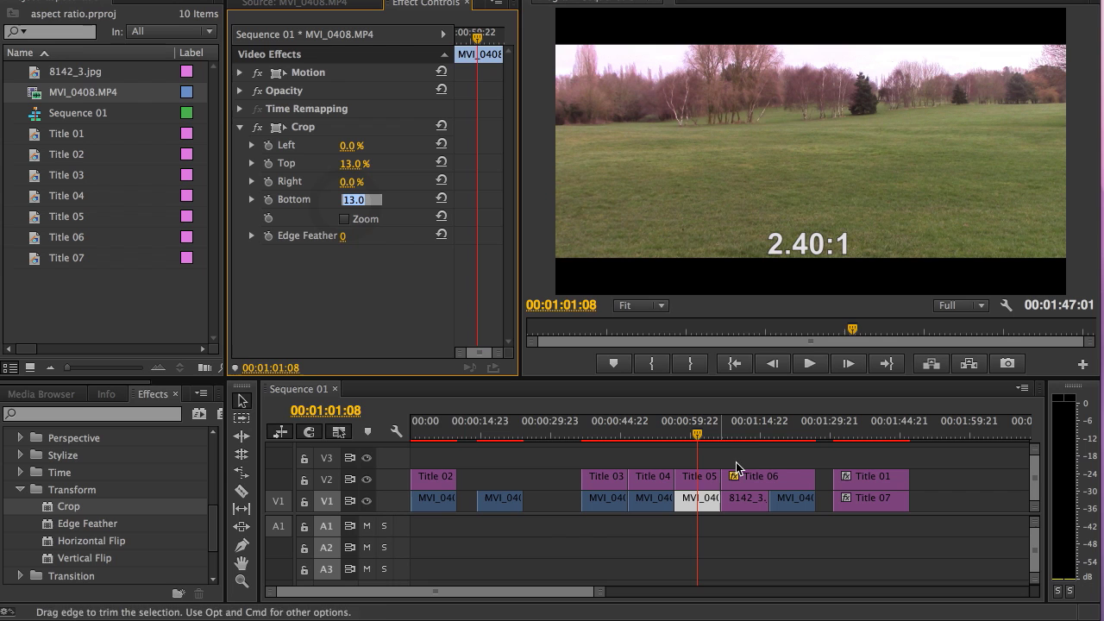
- Confirm the Univisium 2.0:1 clip's 6% crop, then scrub to the formula card
left_click(785, 432)
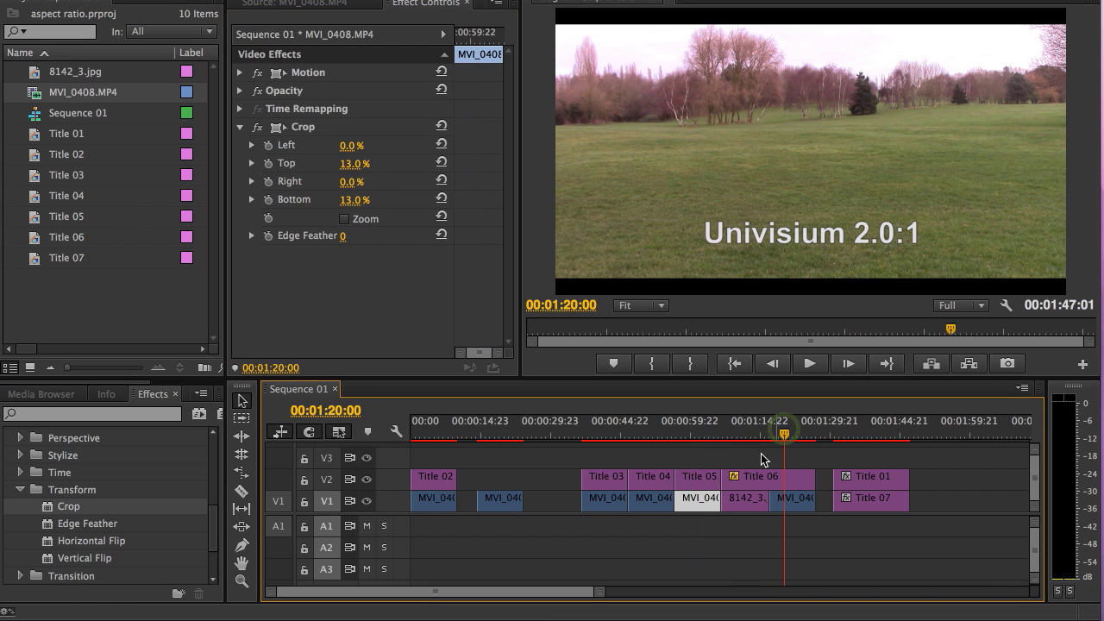
left_click(797, 502)
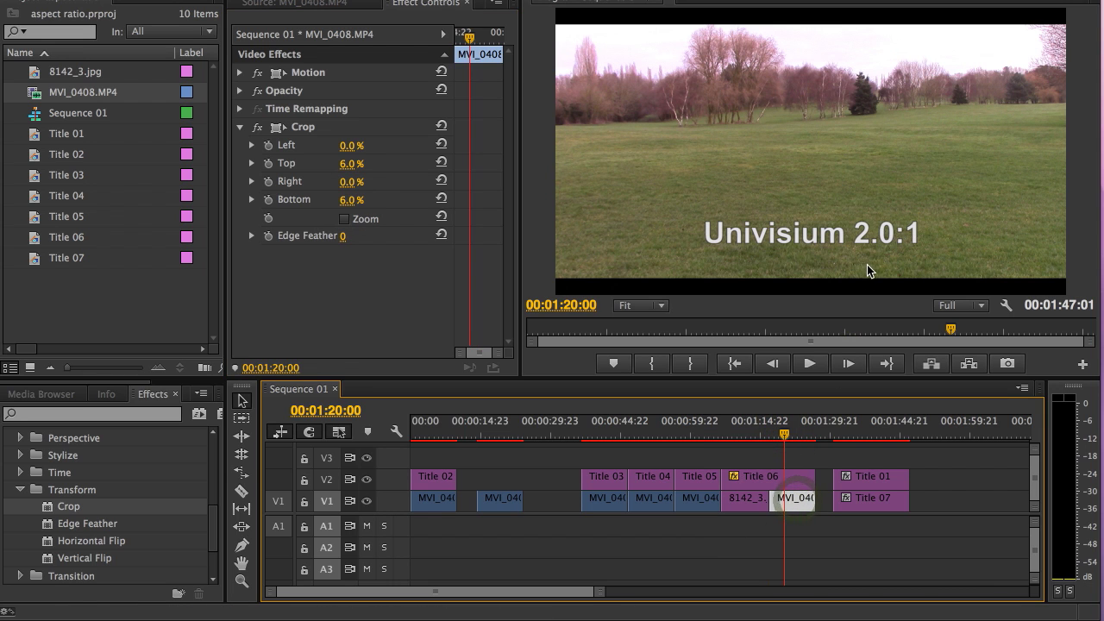
left_click(343, 164)
key("Return")
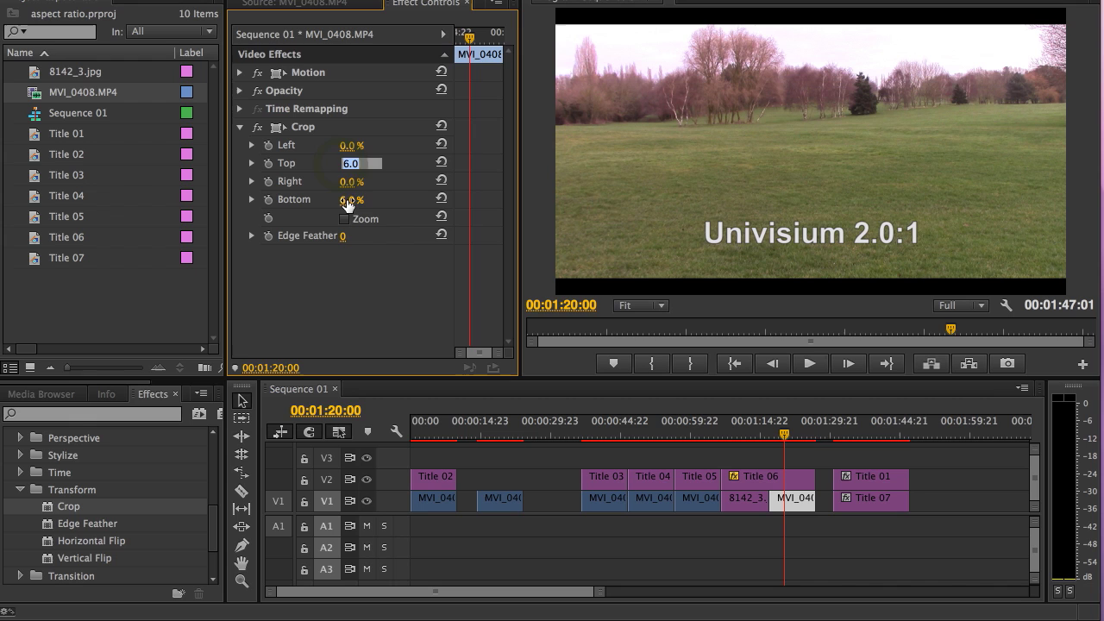
left_click(359, 198)
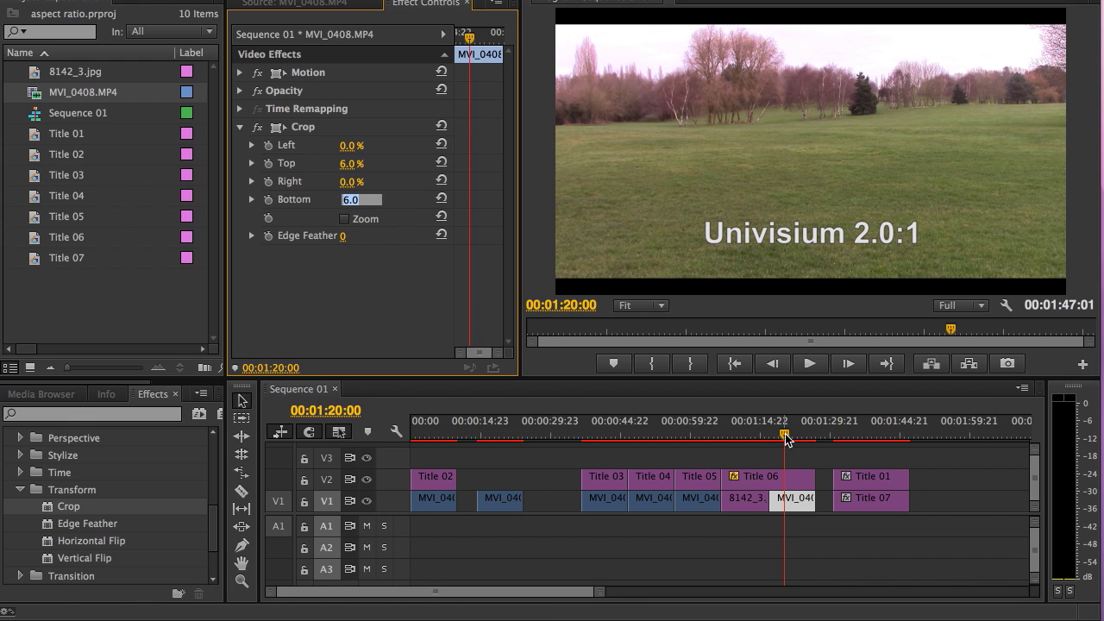
left_click_drag(785, 436, 867, 445)
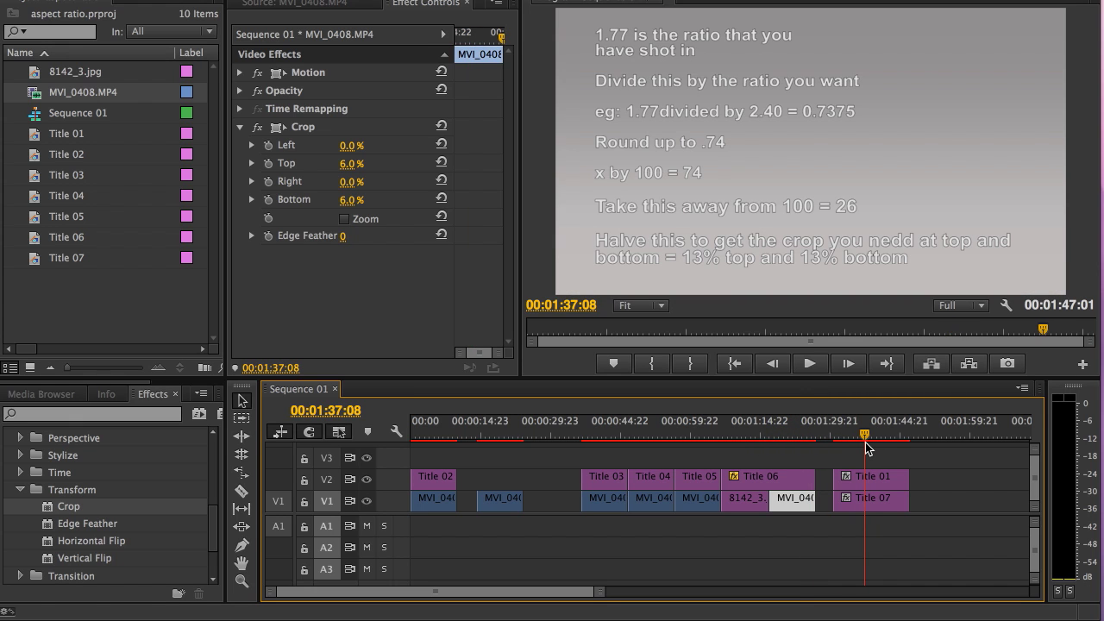